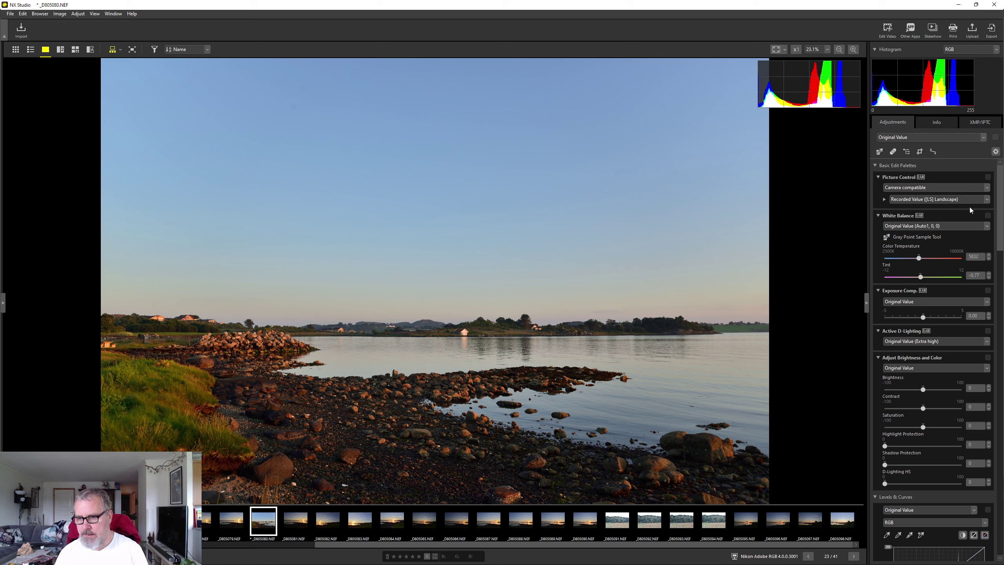
left_click(934, 204)
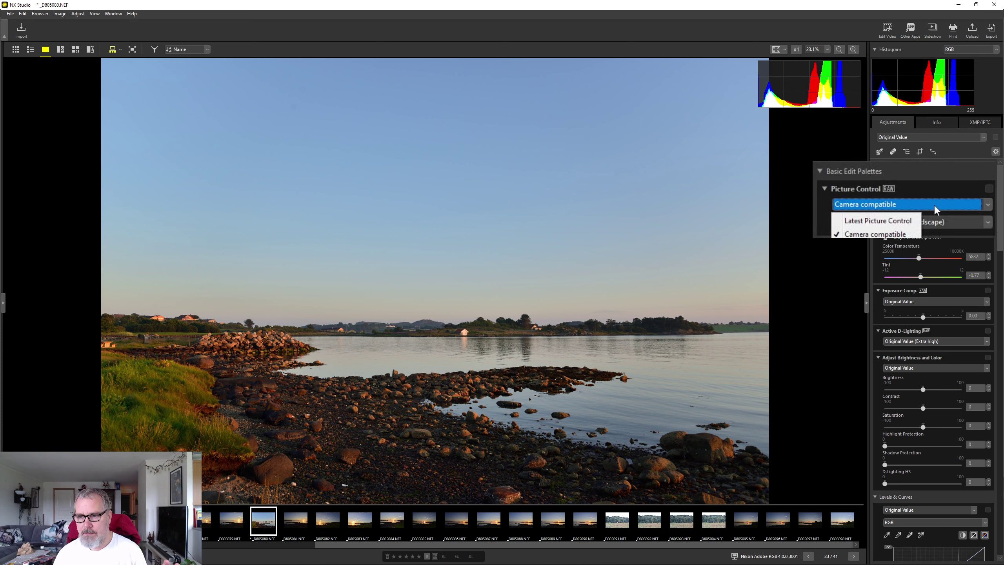
left_click(884, 224)
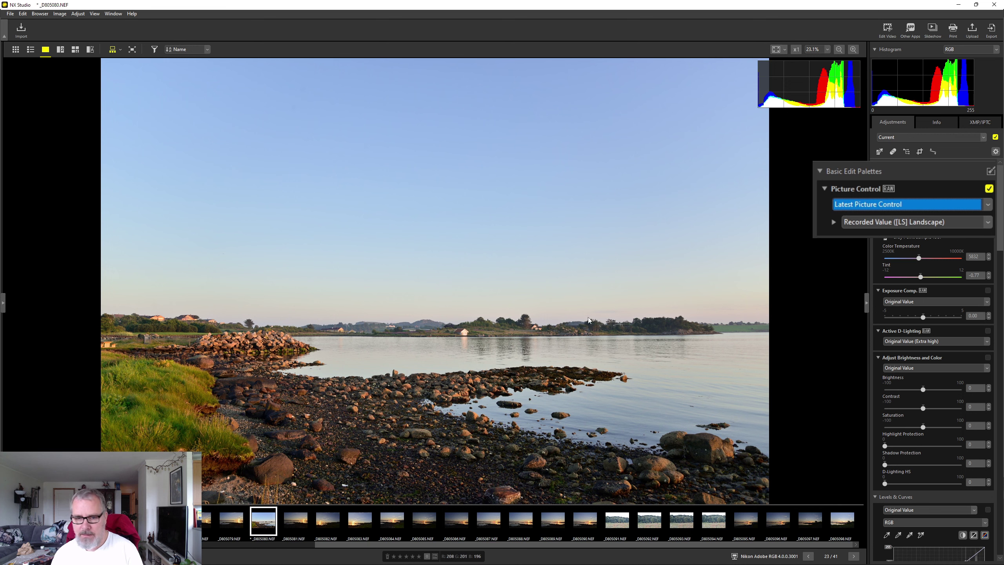
left_click(988, 204)
left_click(890, 232)
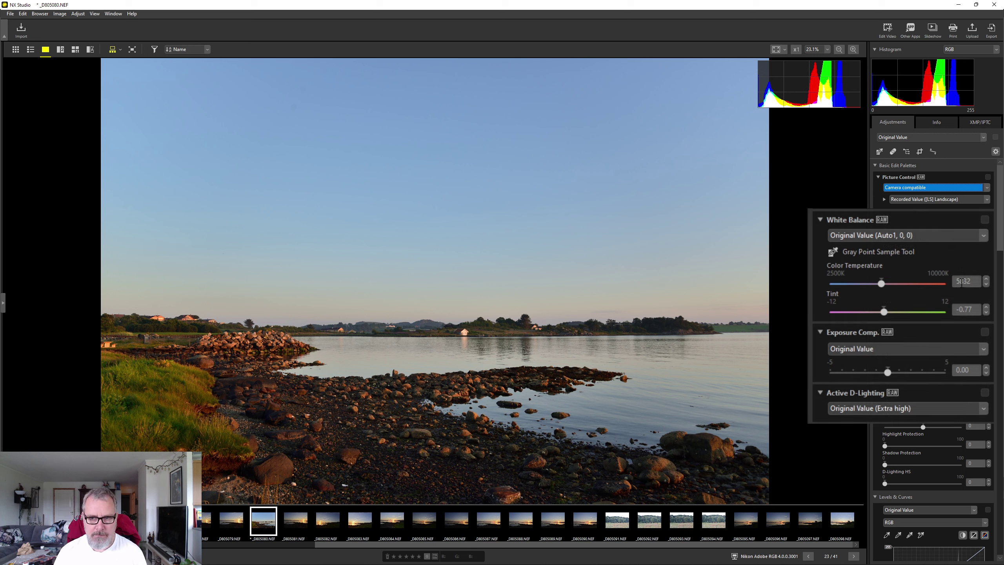
Step: Sample a gray point in the photo for white balance, then revert to Original Value
left_click(833, 255)
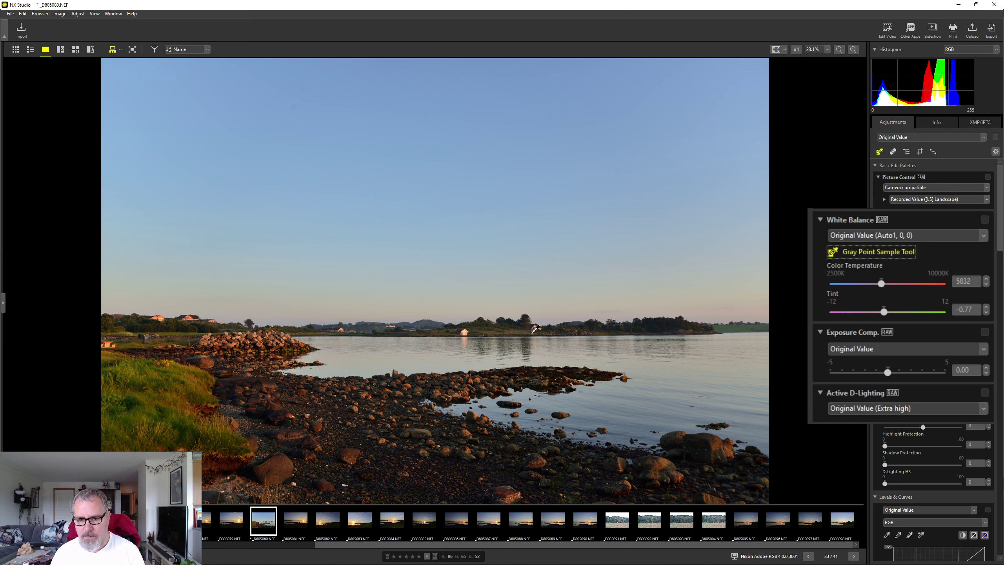
left_click(466, 333)
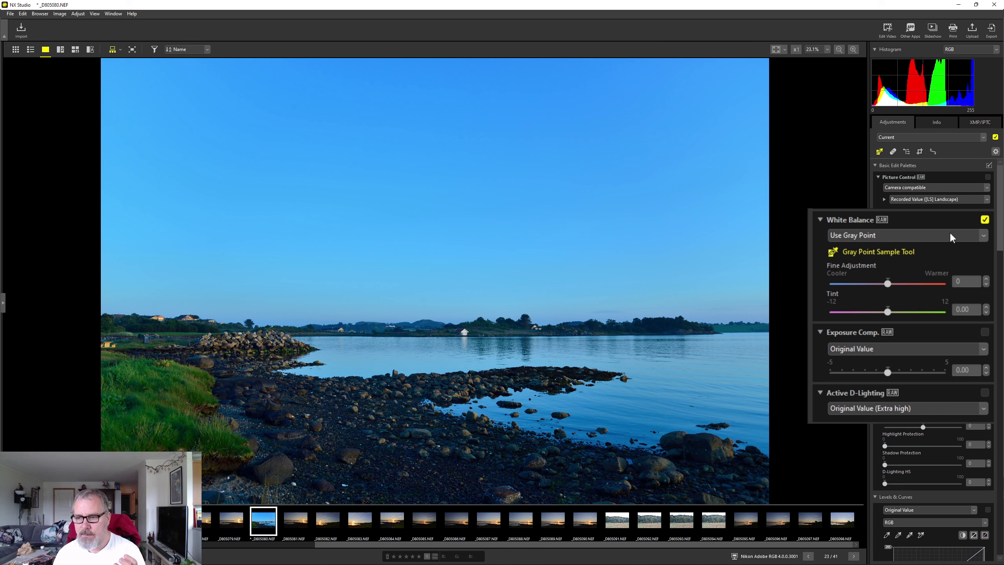
left_click(984, 236)
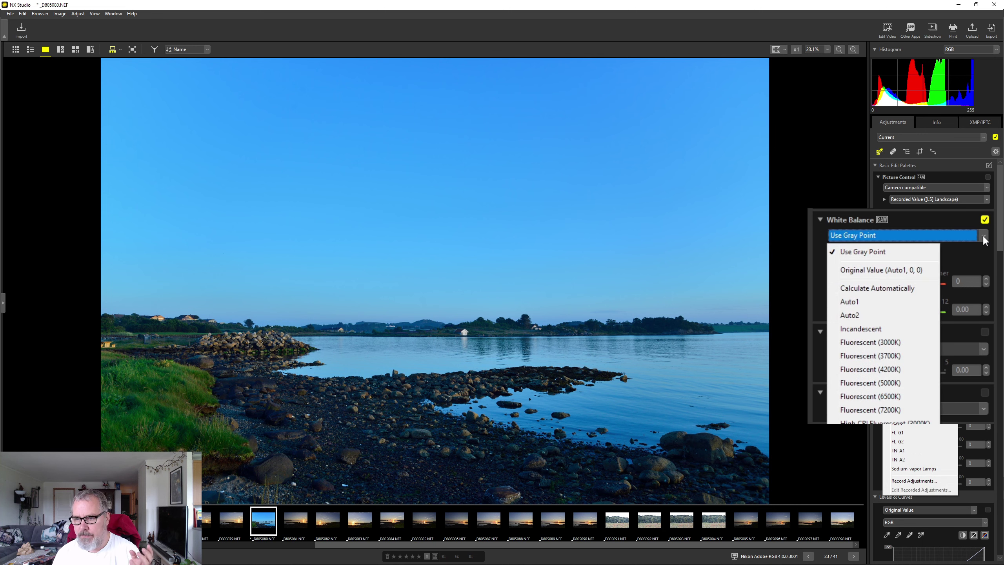
left_click(880, 273)
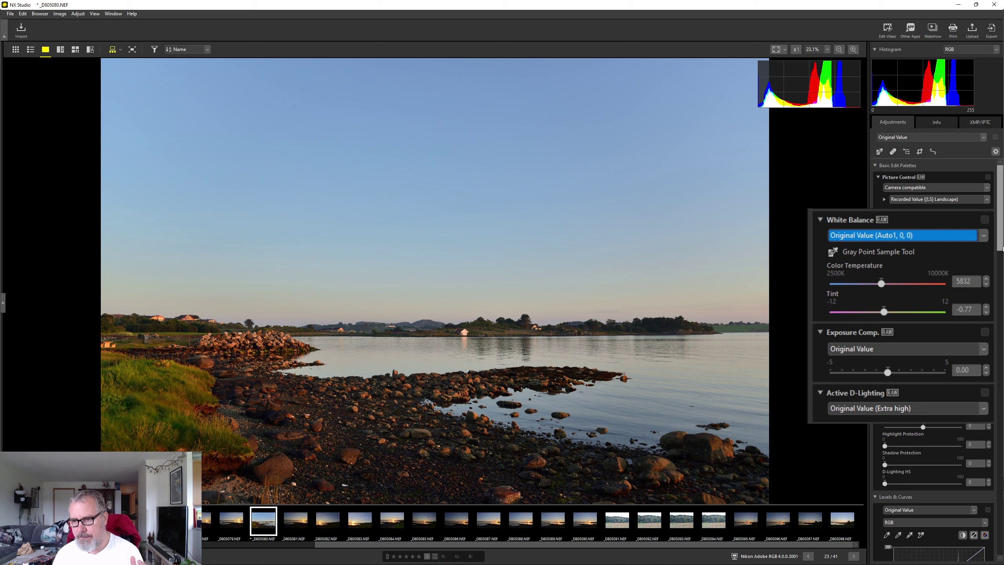
Step: Try Calculate Automatically, then set white balance to Auto1 (5832K, tint -0.77)
left_click(983, 237)
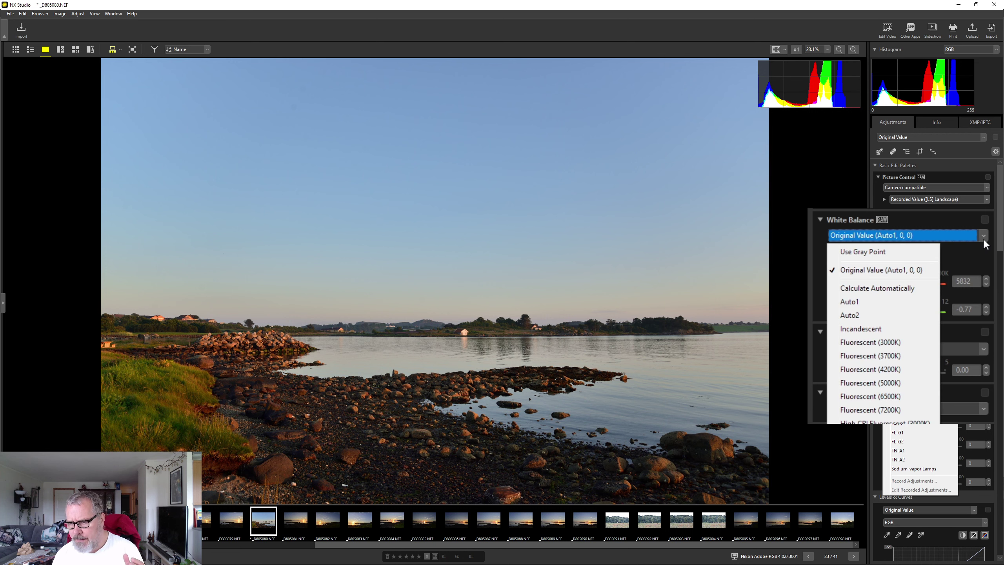
left_click(871, 297)
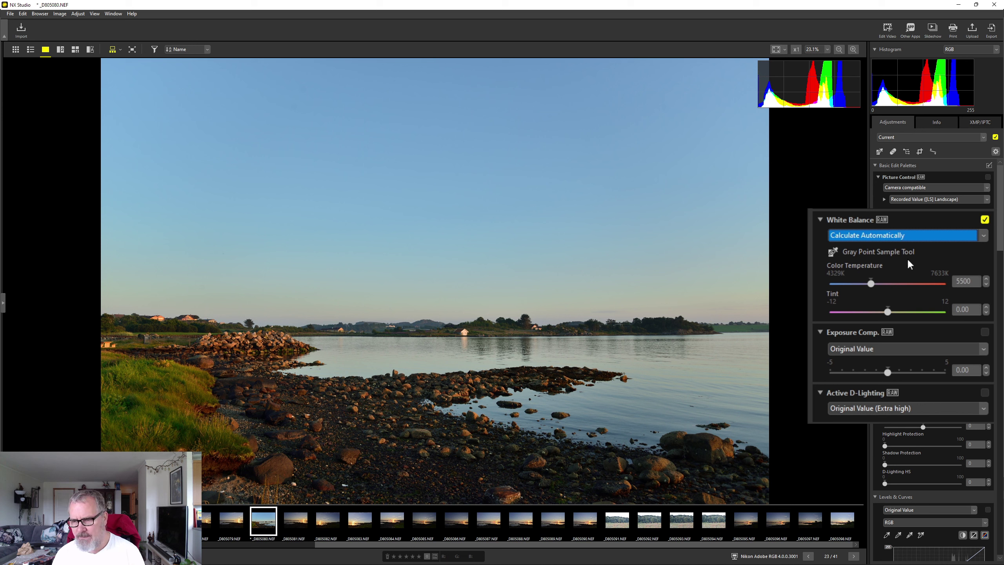
left_click(984, 236)
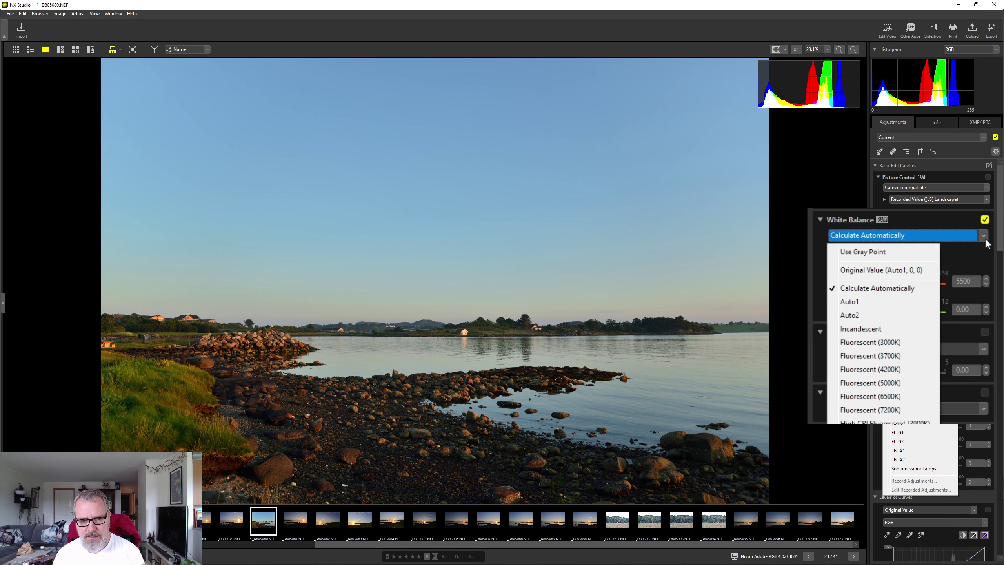
left_click(881, 300)
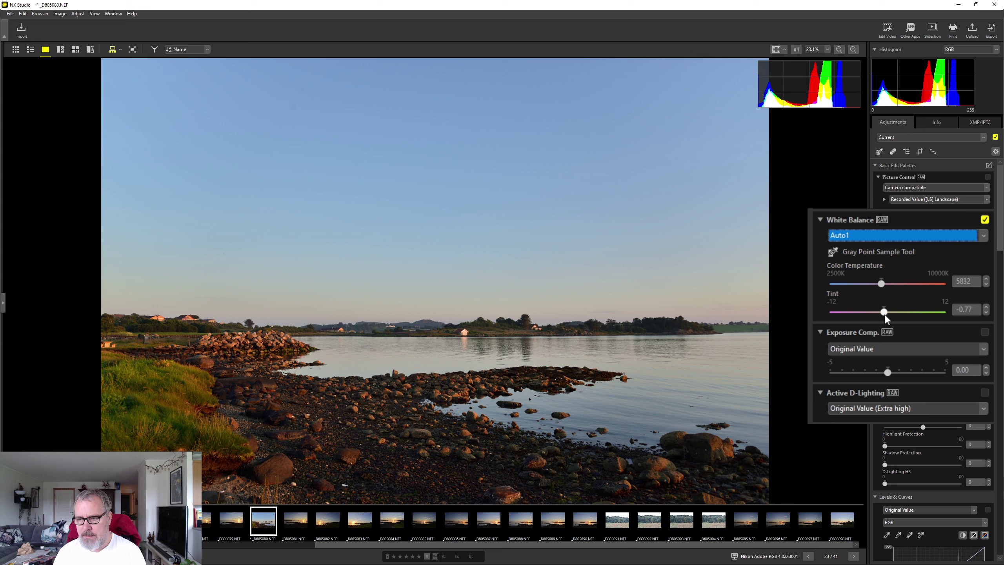
Step: Adjust the white balance tint slider, settling it at -1.66 toward magenta
left_click_drag(884, 314, 882, 314)
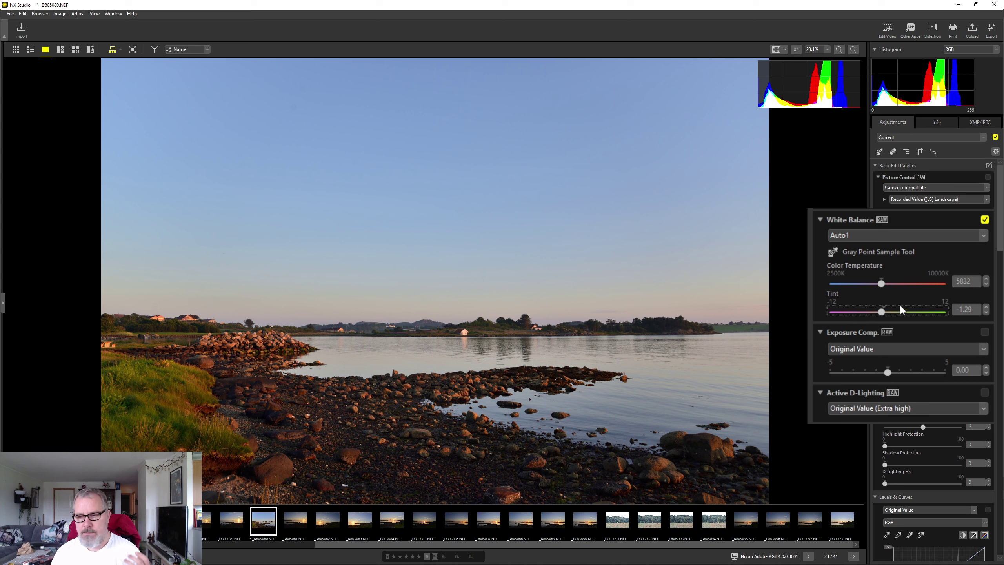
left_click_drag(890, 312, 898, 312)
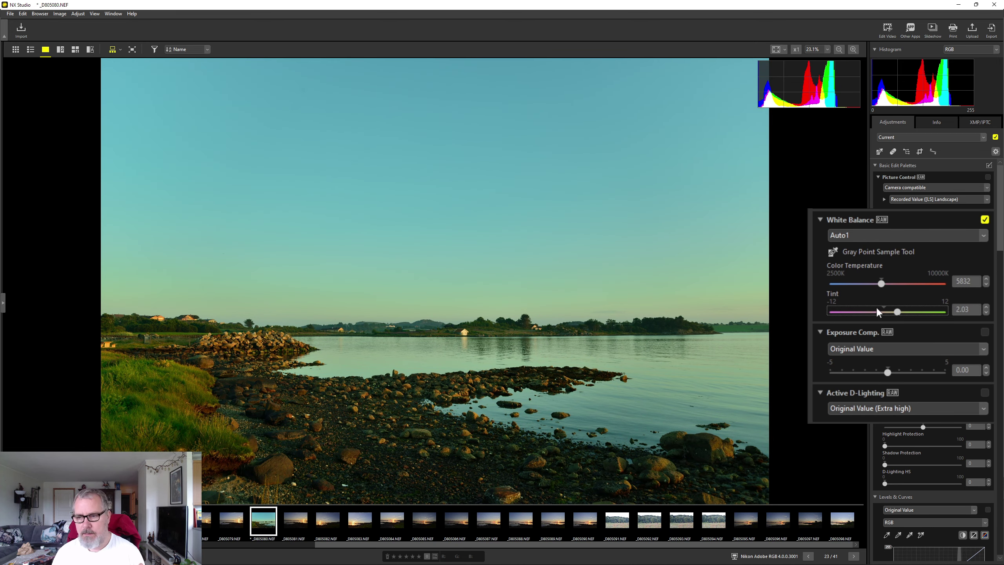
left_click_drag(898, 312, 884, 313)
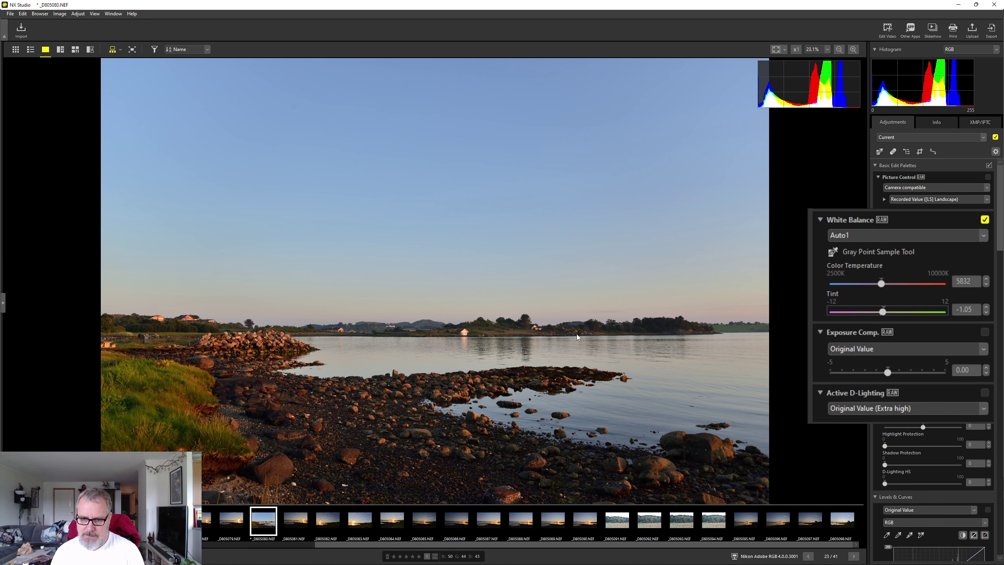
left_click(879, 315)
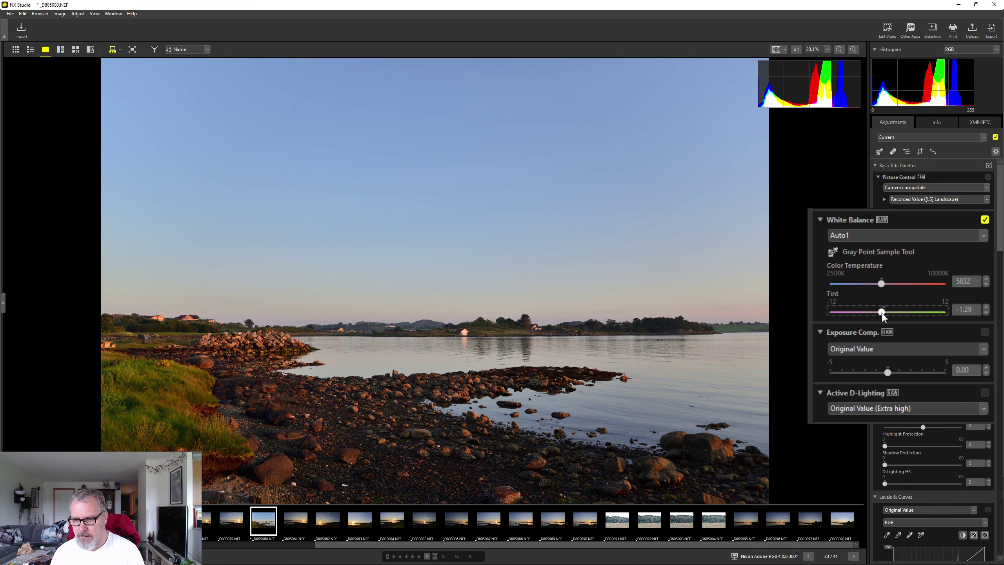
left_click(880, 312)
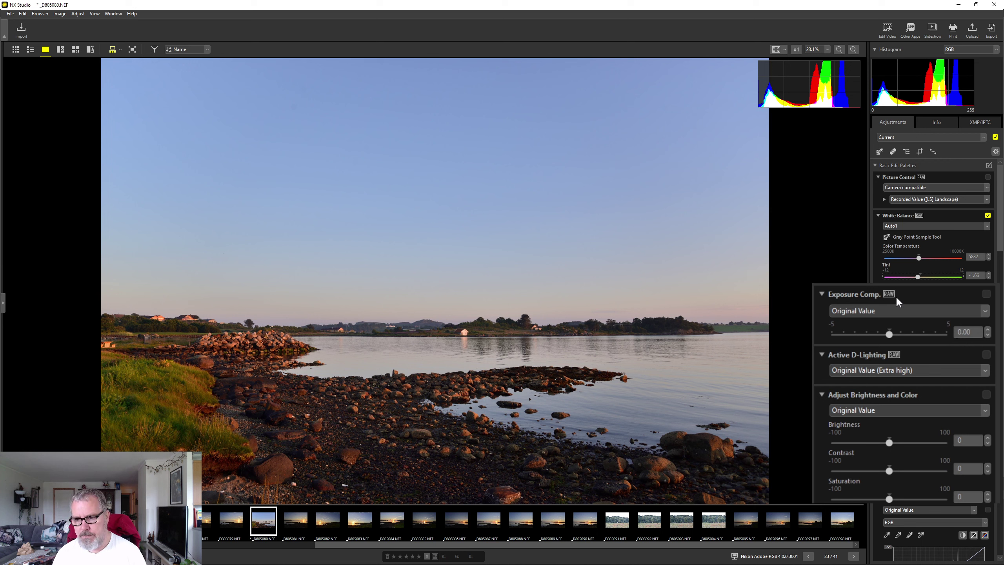
Step: Raise exposure compensation from 0.00 to +0.18 using the Exposure Comp. slider
left_click(986, 311)
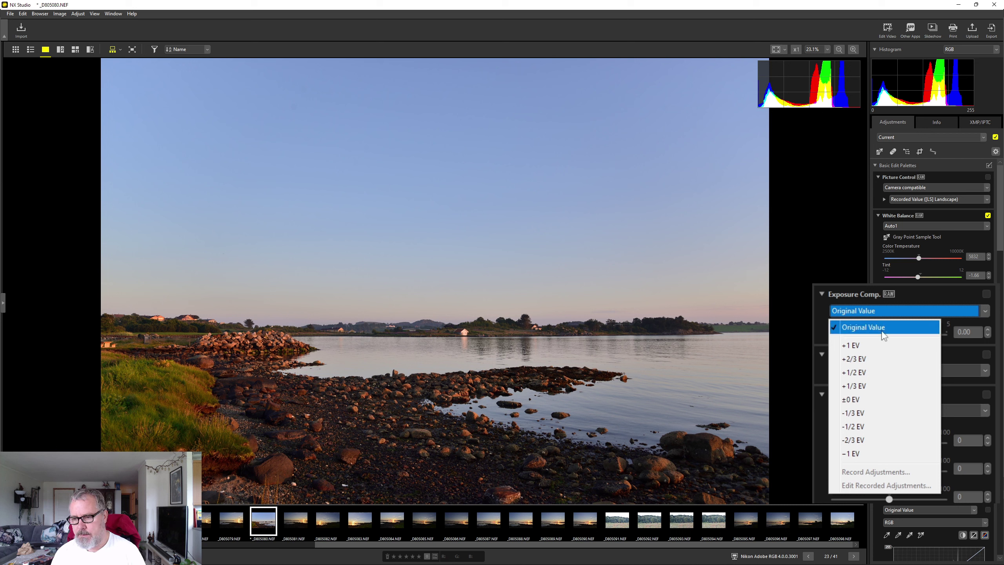
left_click(986, 311)
left_click(987, 311)
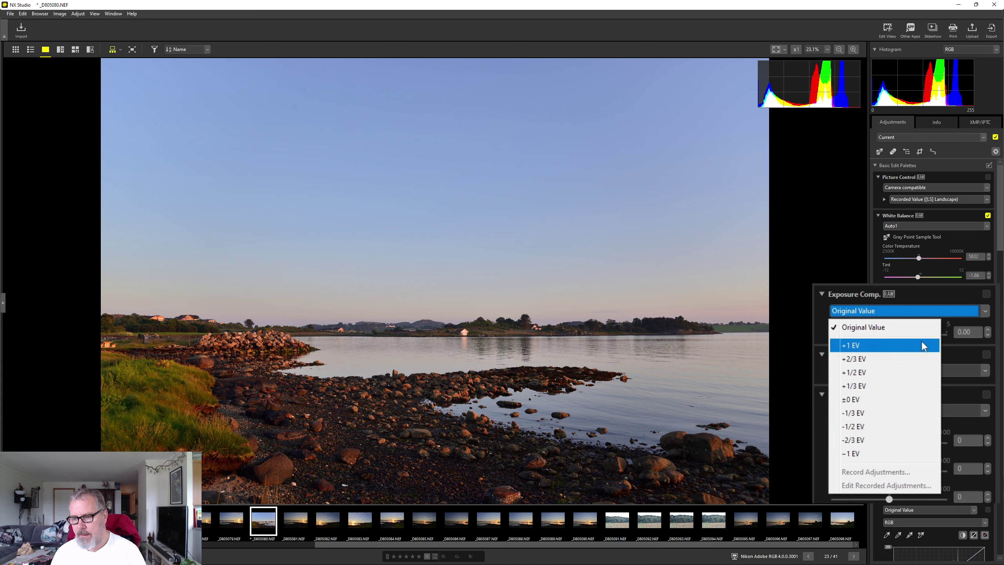
left_click(938, 292)
left_click(918, 291)
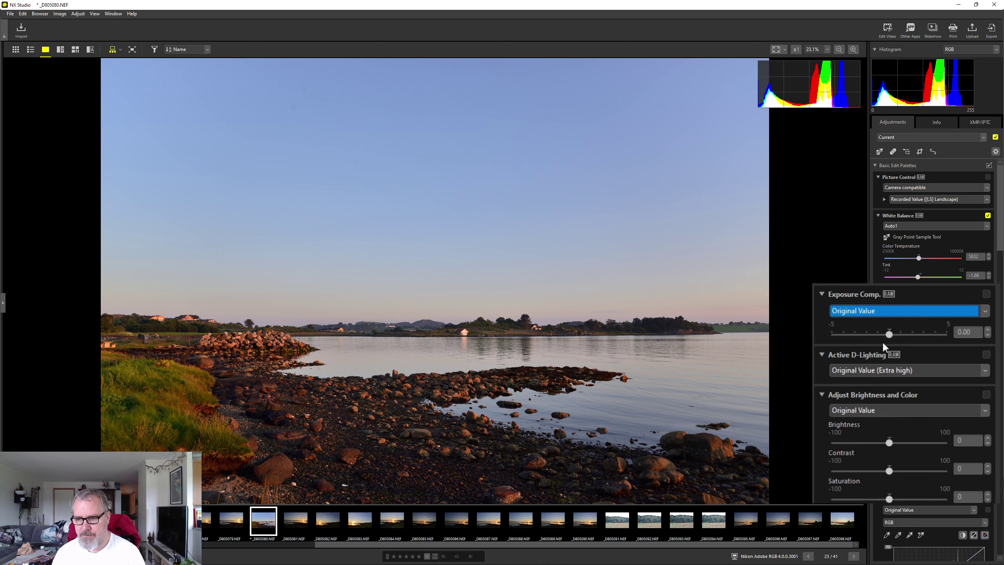
left_click_drag(889, 337, 894, 336)
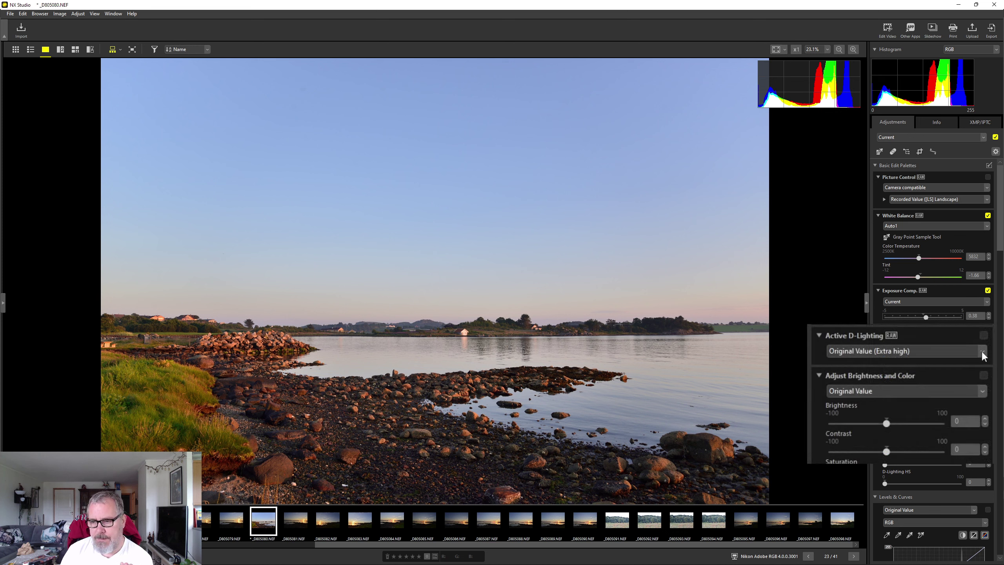
Step: Preview Active D-Lighting at Off, Low, Normal and High
left_click(981, 354)
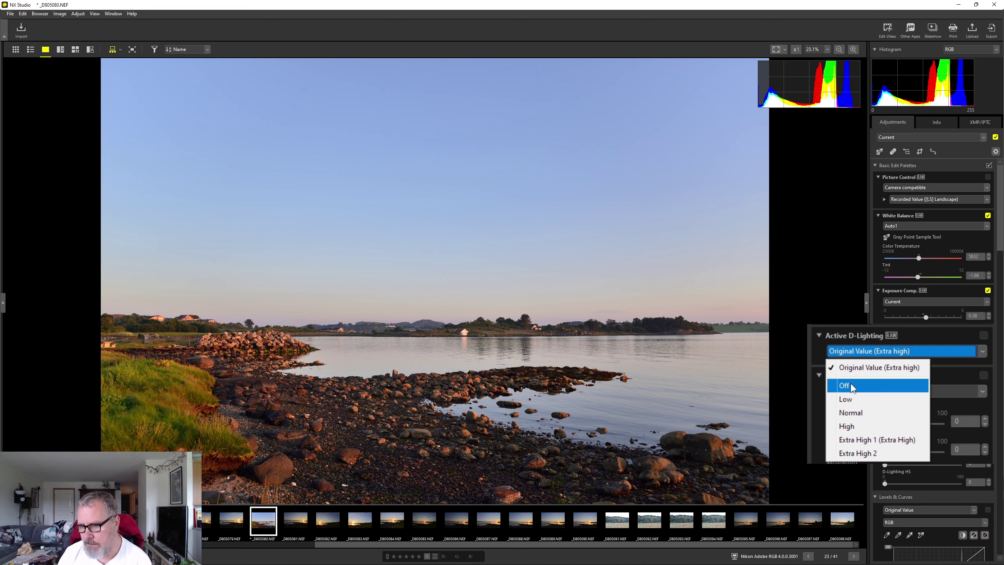
left_click(853, 385)
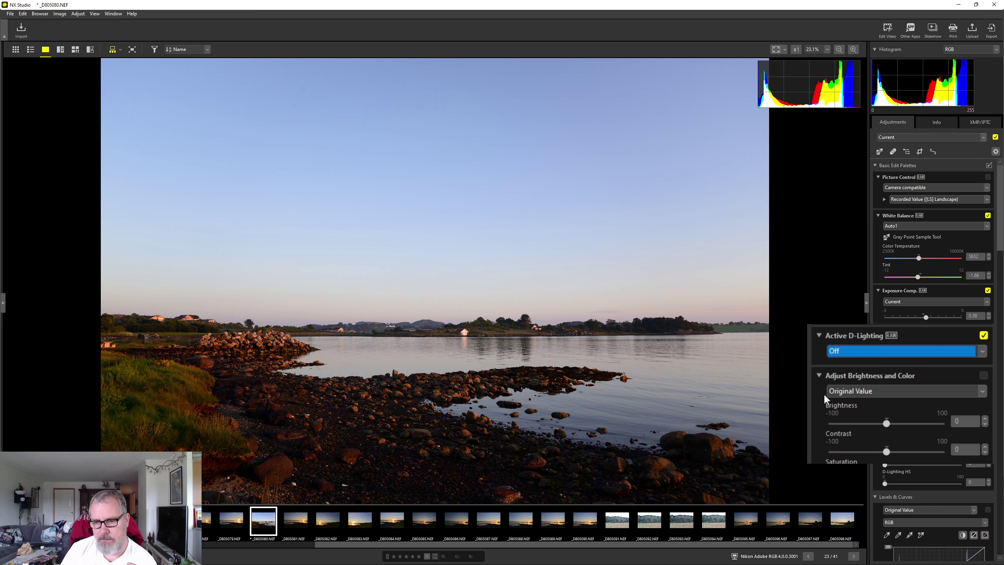
left_click(880, 352)
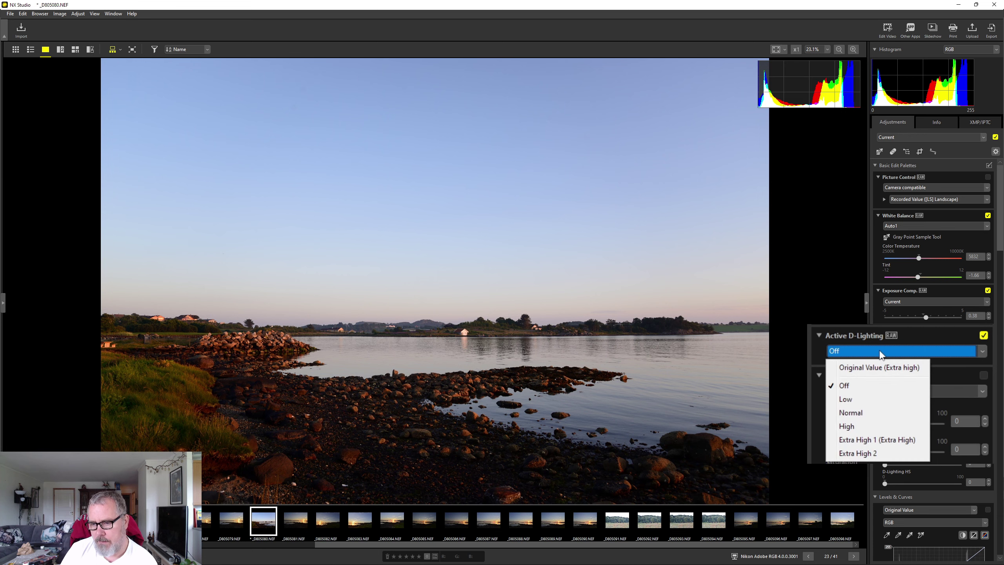
left_click(862, 400)
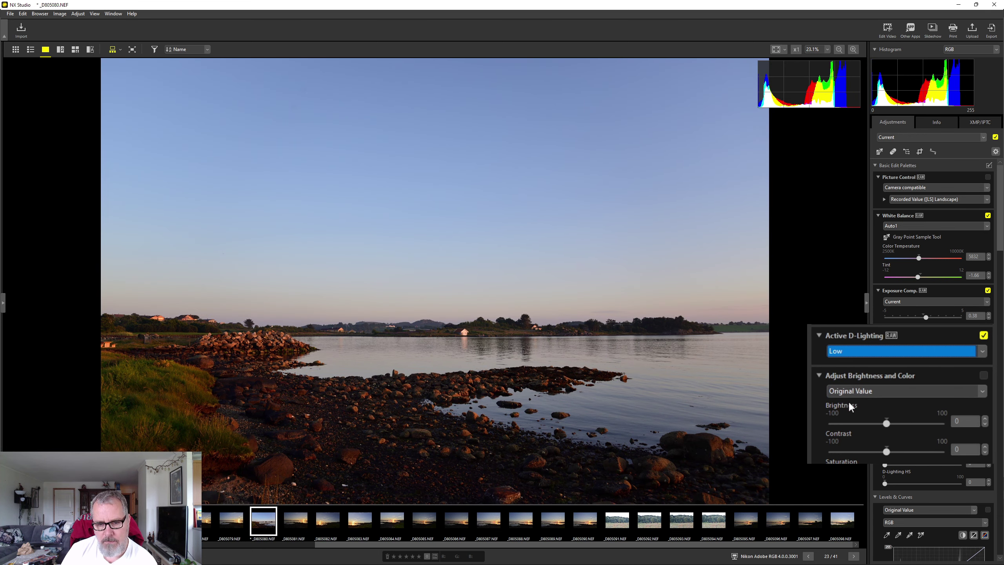
left_click(886, 352)
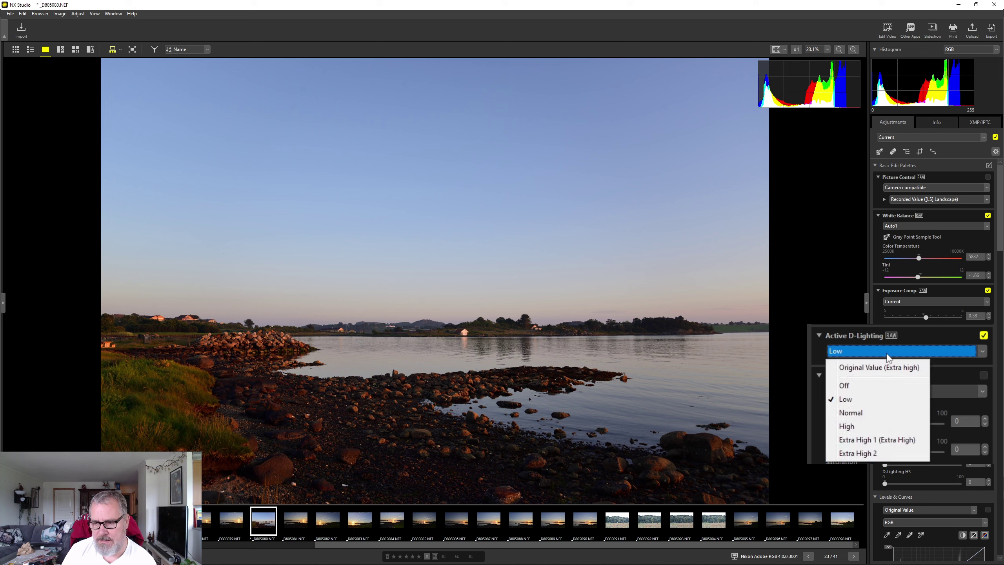
left_click(863, 414)
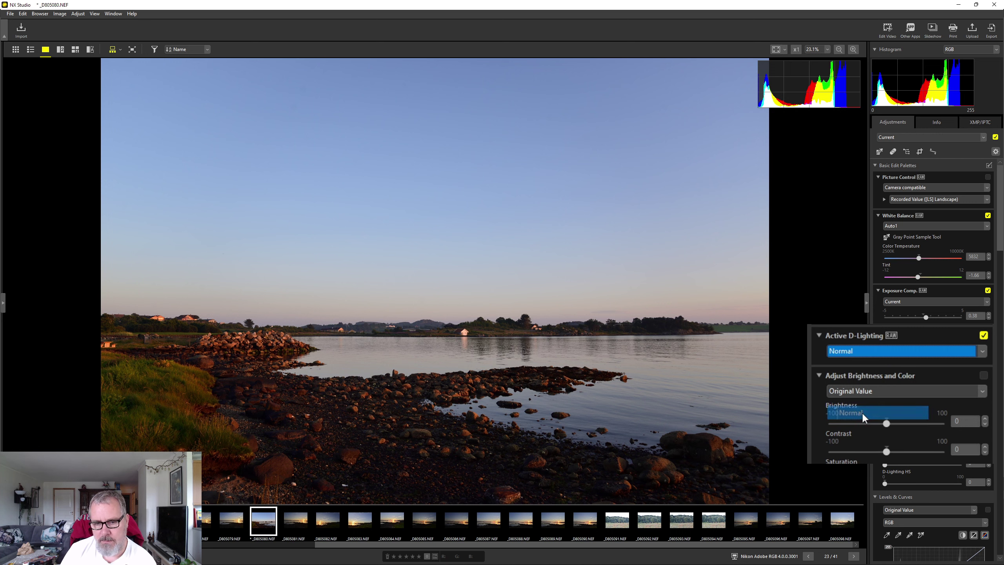
left_click(898, 352)
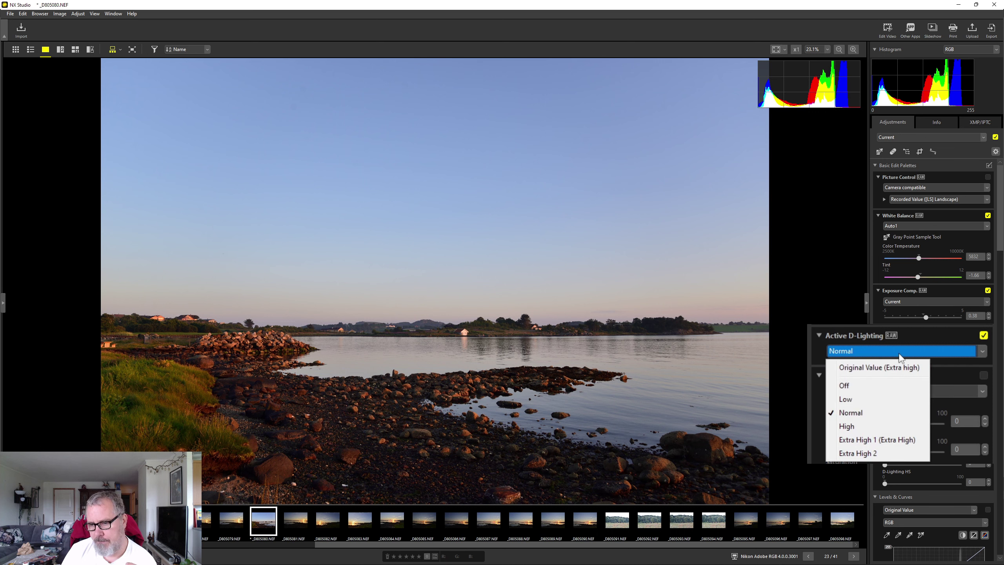
left_click(875, 427)
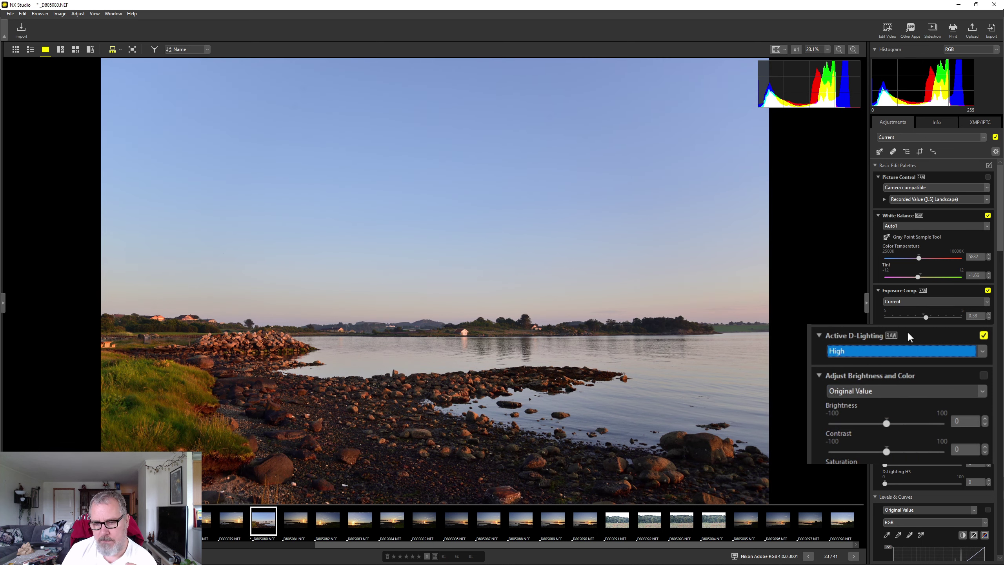
Step: Compare Active D-Lighting Extra High 1 and Extra High 2, settling on Extra High 1
left_click(904, 347)
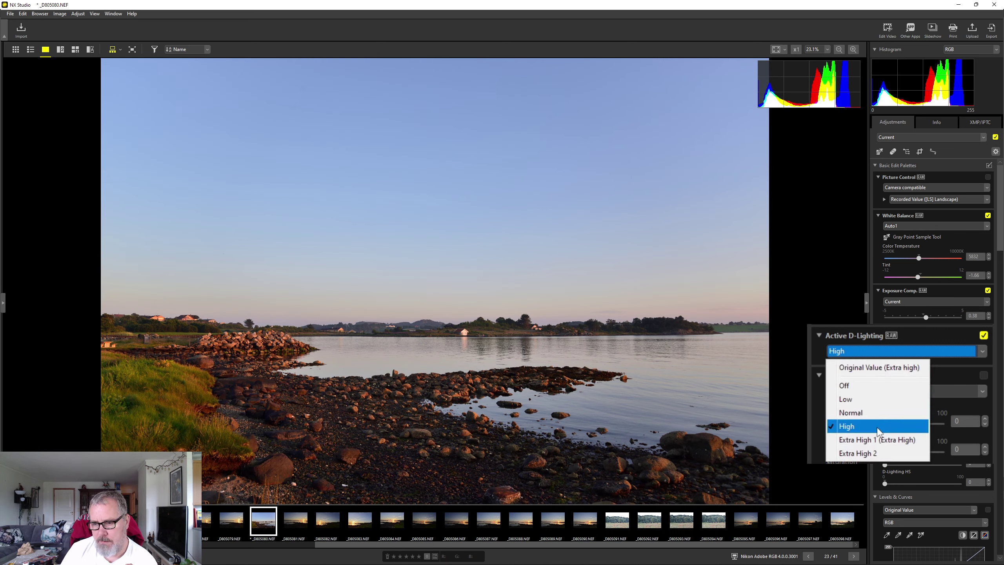
left_click(884, 440)
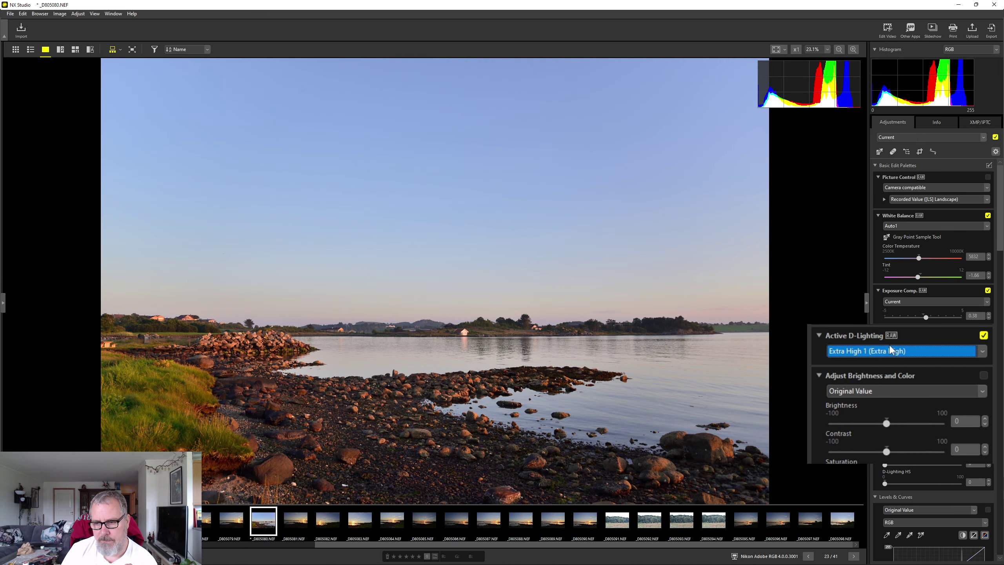
left_click(888, 350)
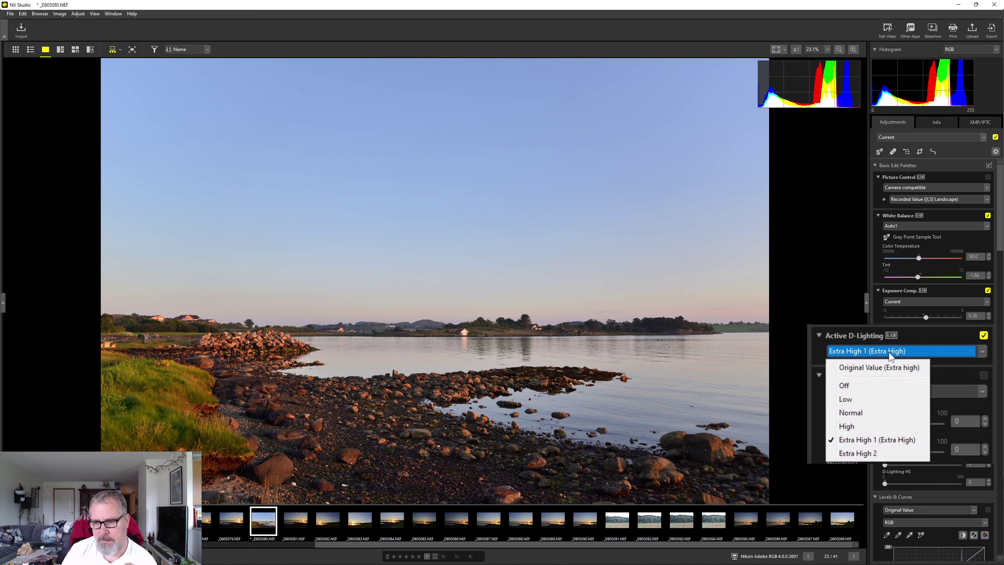
left_click(867, 453)
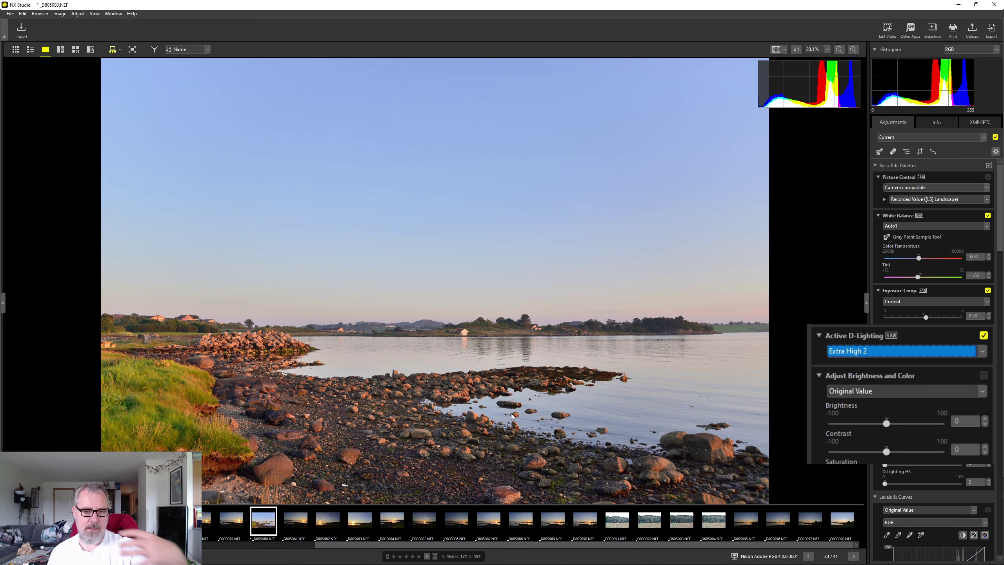
left_click(861, 350)
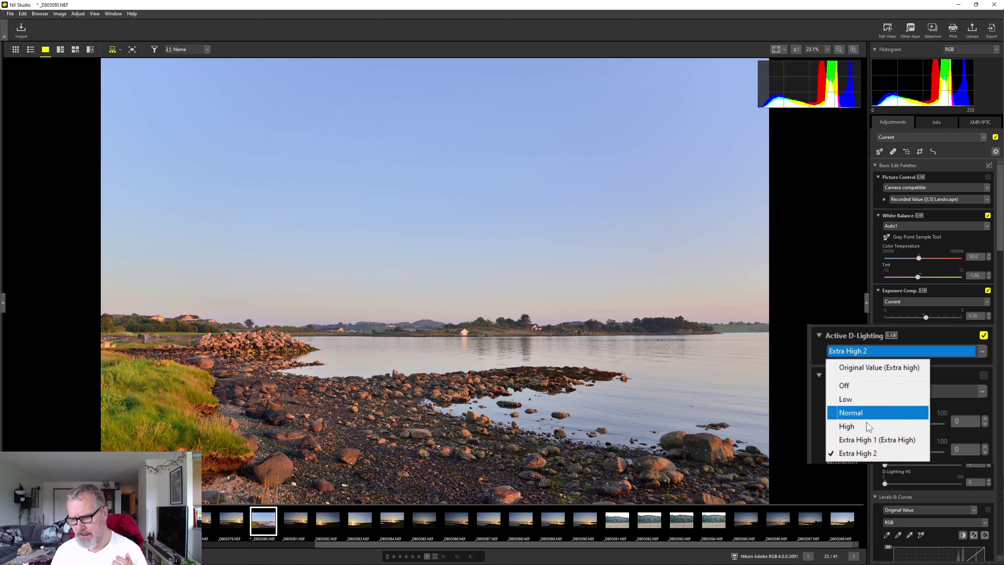
left_click(874, 437)
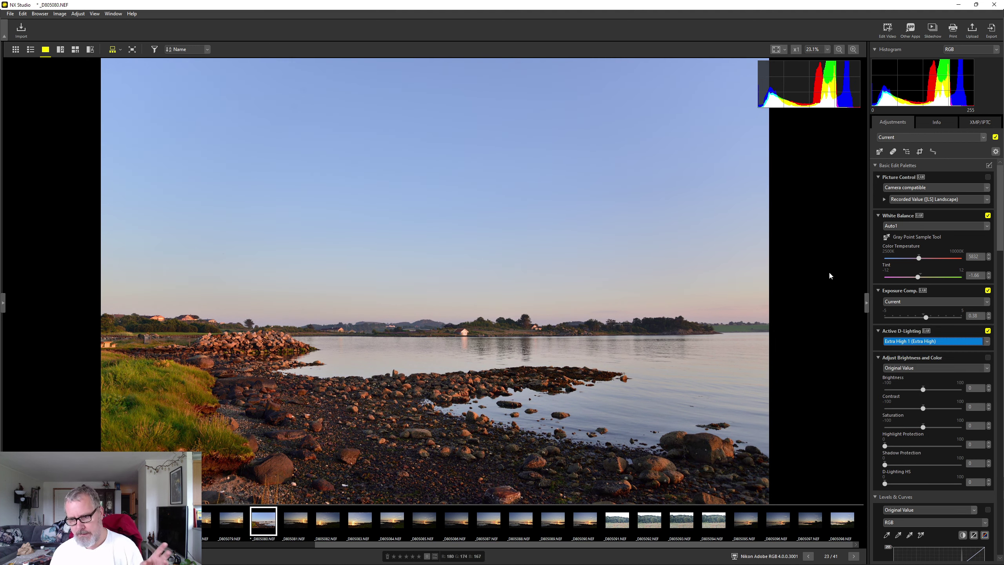
scroll(933, 356, "down", 3)
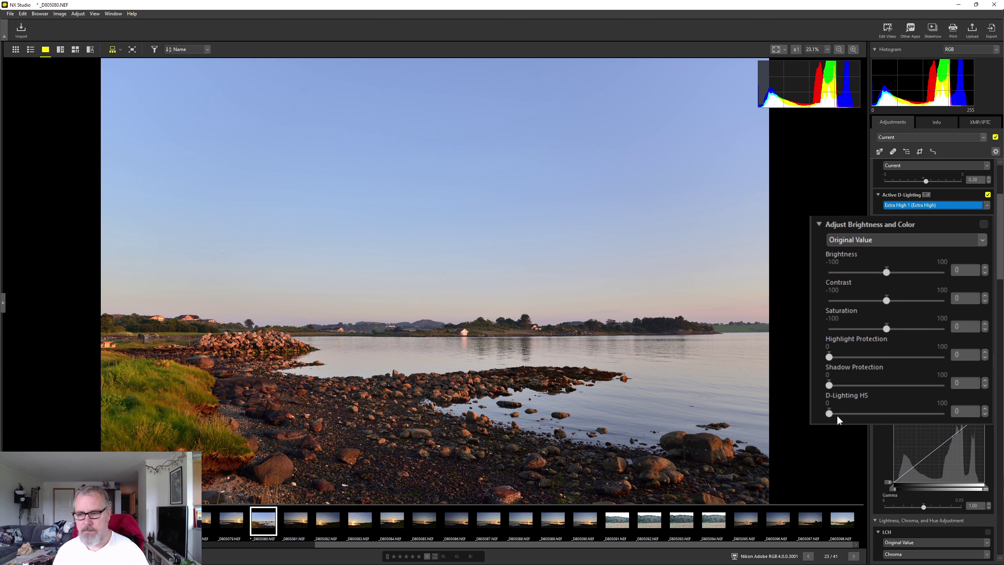
left_click(896, 413)
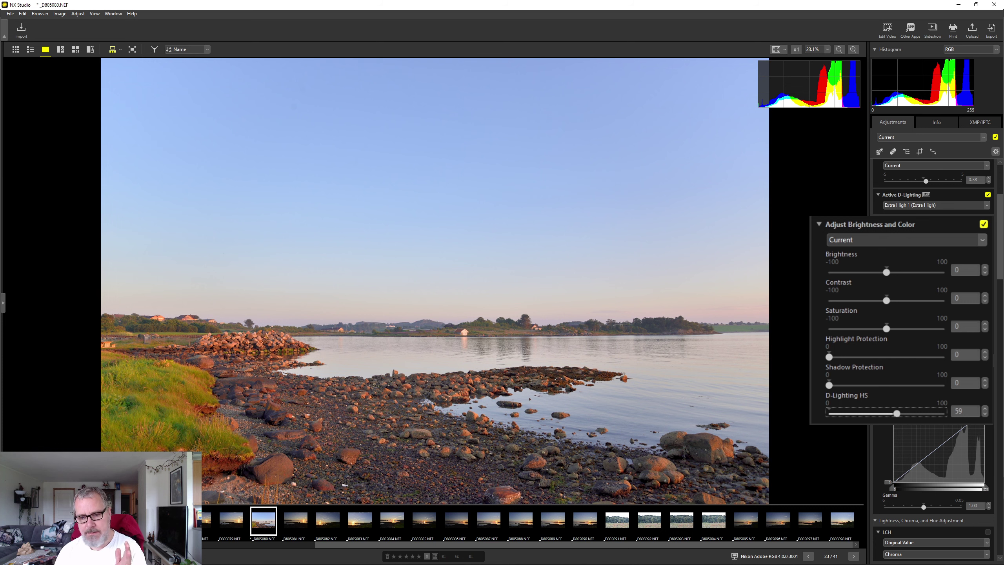
left_click_drag(896, 413, 831, 416)
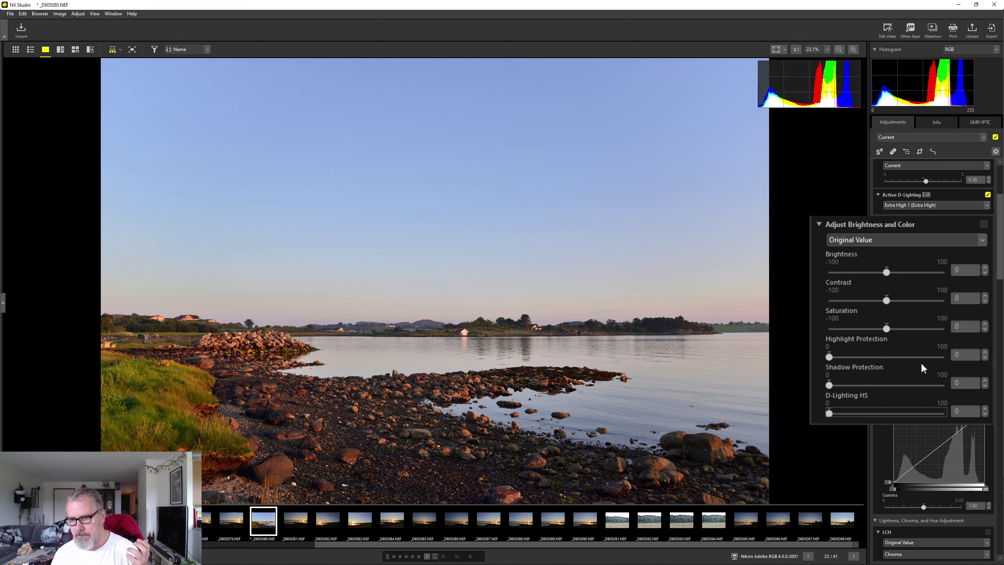
left_click_drag(829, 357, 920, 357)
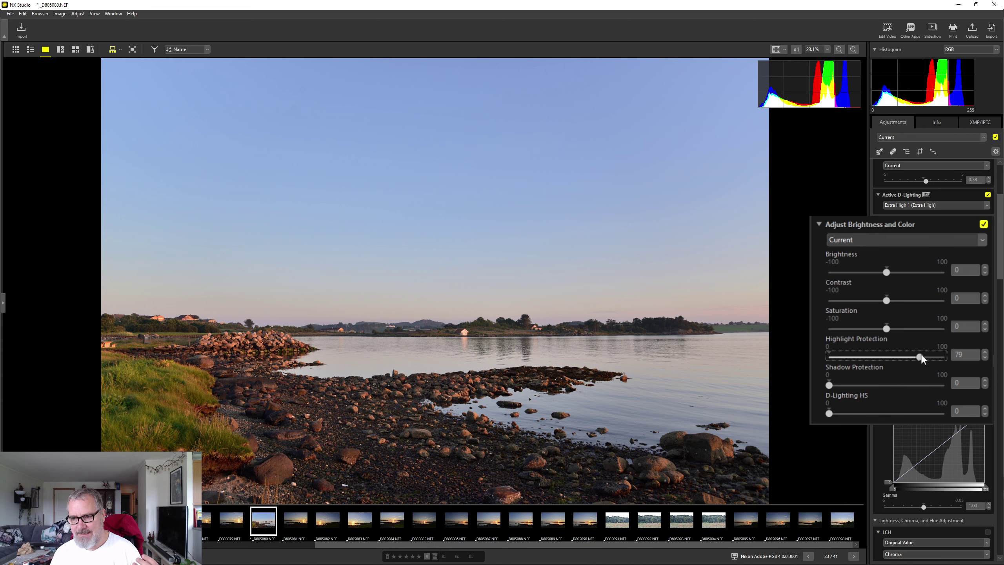
left_click_drag(921, 356, 816, 360)
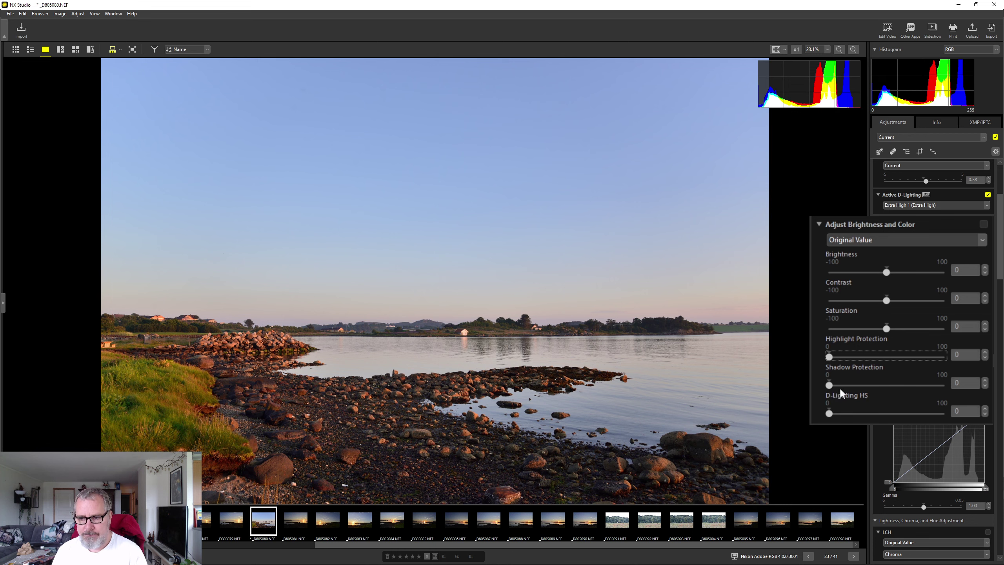
Step: Set Shadow Protection to 22 and Saturation to 42
left_click_drag(830, 384, 869, 385)
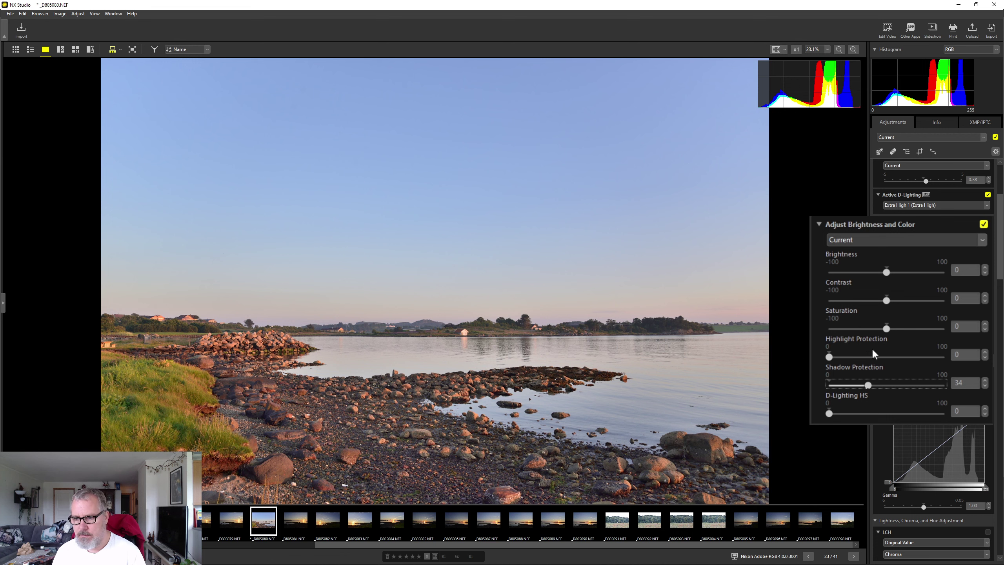
left_click_drag(869, 385, 855, 386)
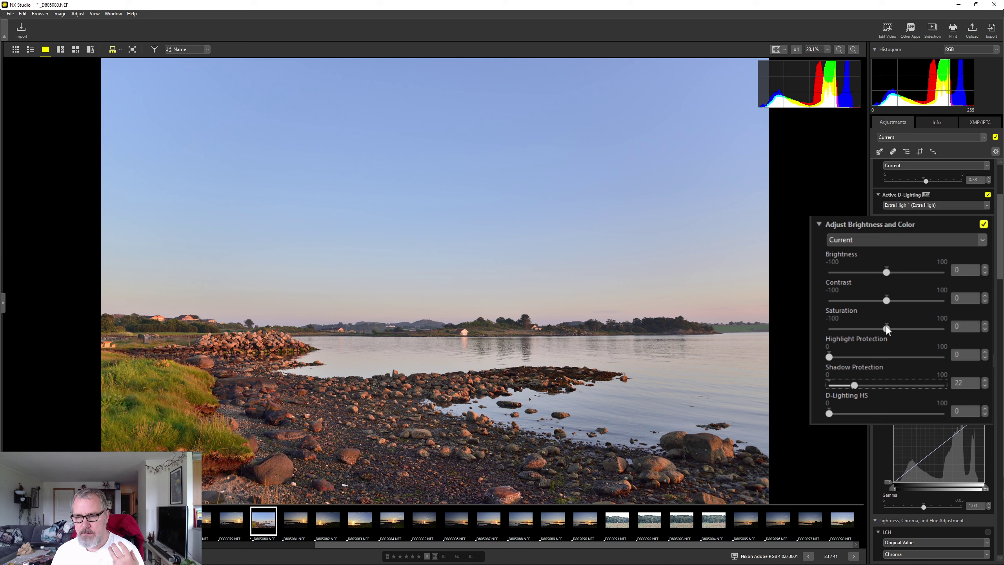
left_click_drag(892, 330, 900, 330)
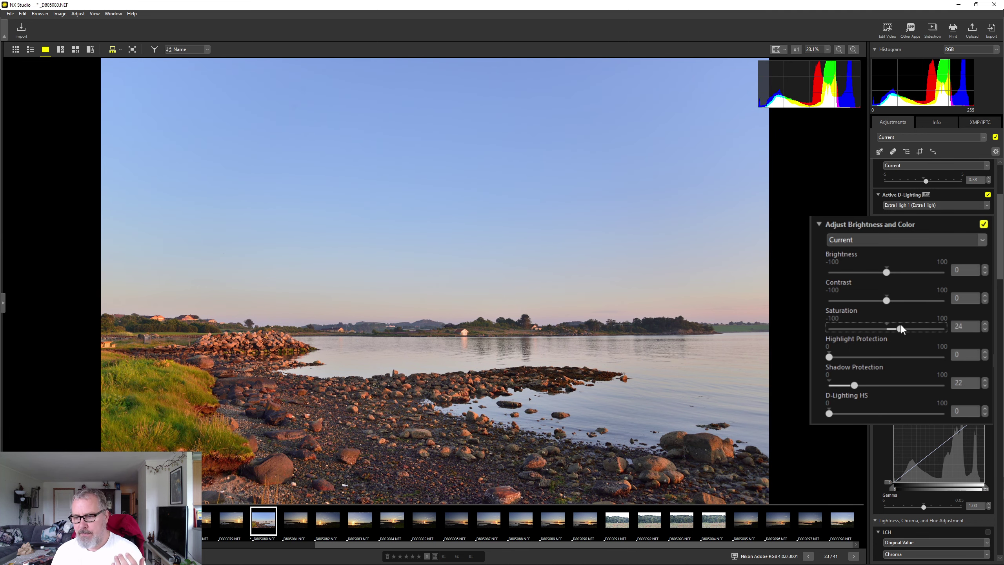
left_click_drag(908, 328, 918, 328)
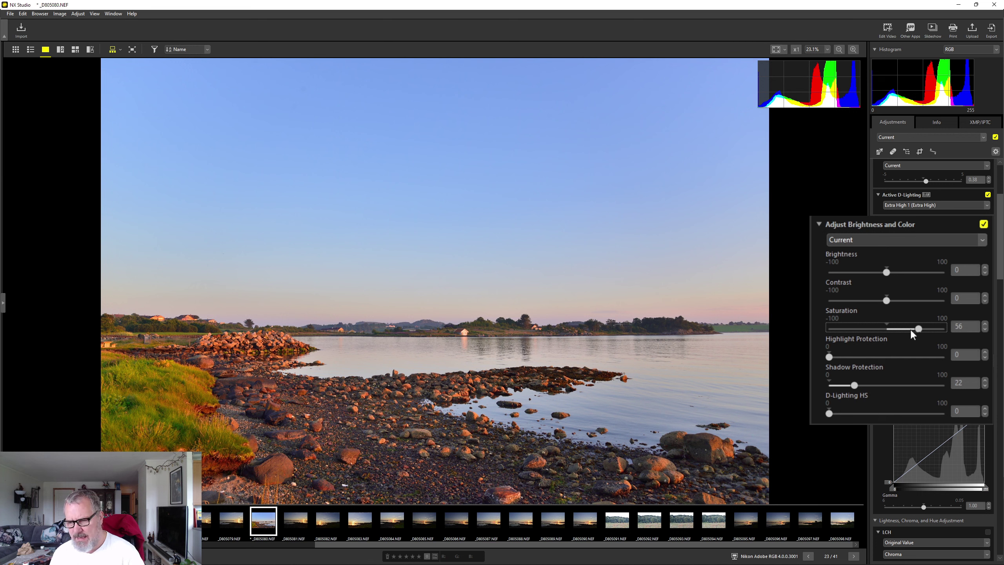
left_click_drag(918, 329, 910, 329)
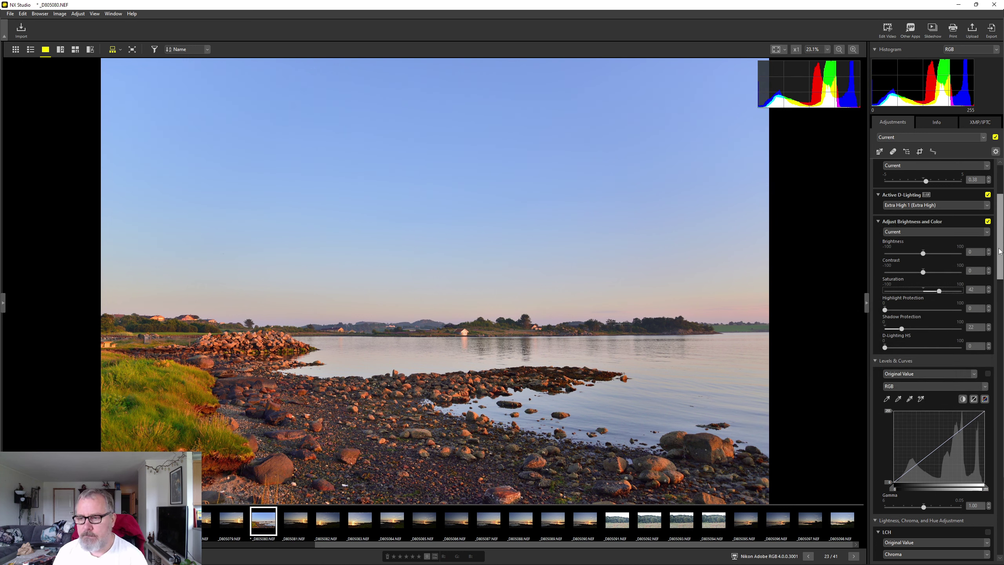
Step: Scroll the Adjustments panel down to the Levels & Curves section
scroll(1000, 251, "down", 7)
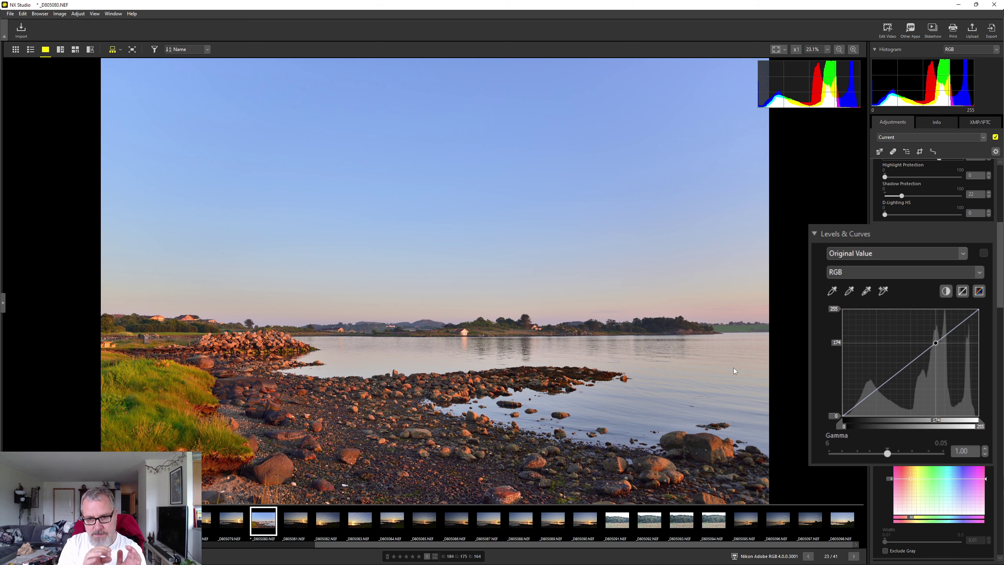
Step: Pull the RGB curve down in the shadows and raise a highlight point for an S-curve
mouse_move(935, 342)
left_mouse_down()
mouse_move(872, 389)
mouse_move(874, 398)
left_mouse_up()
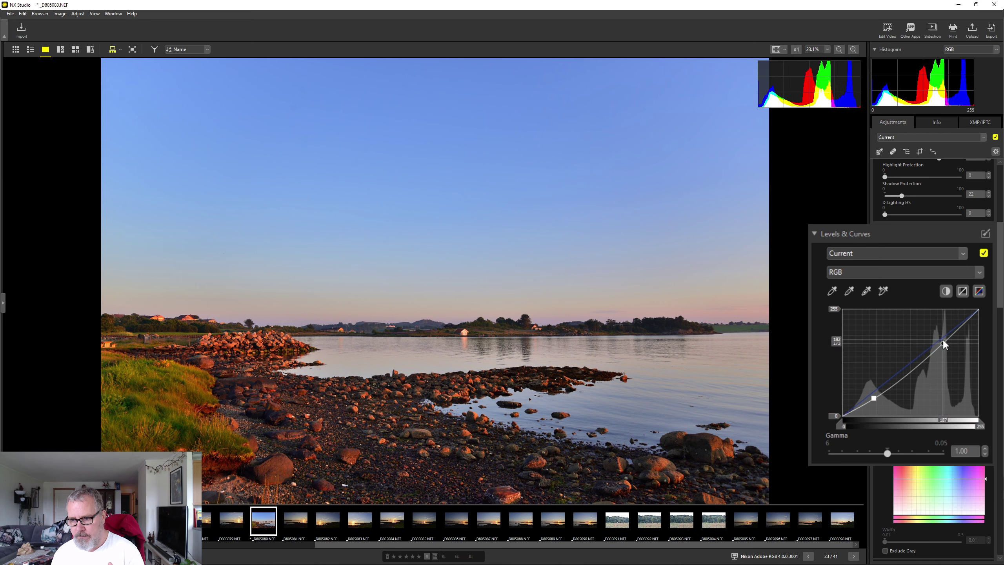
left_click_drag(950, 331, 948, 327)
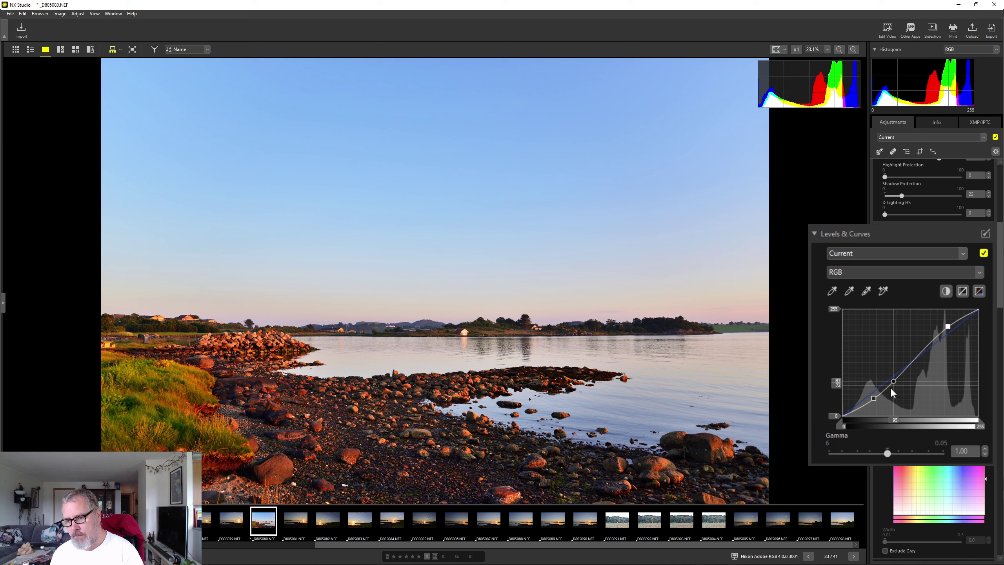
left_click_drag(842, 406, 843, 416)
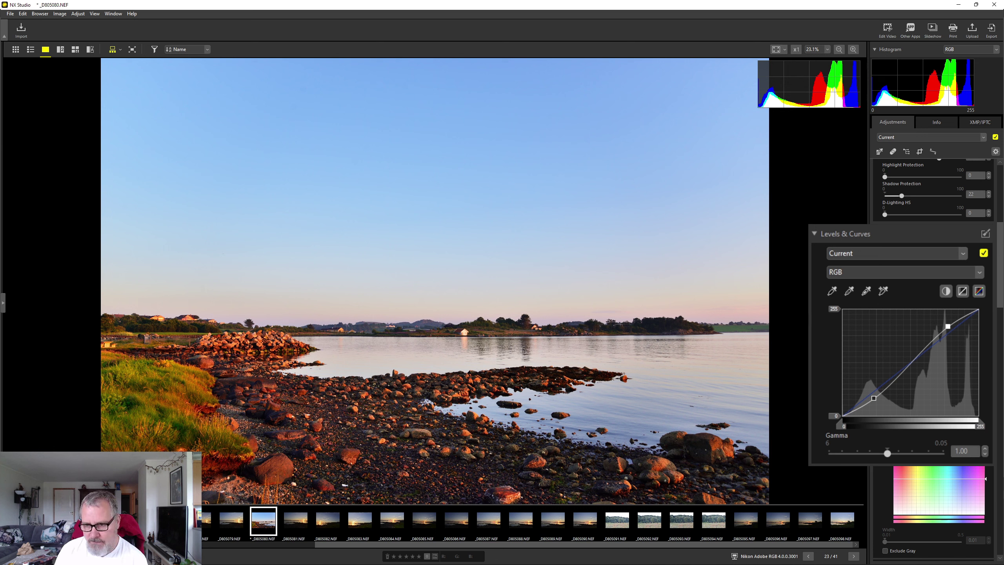
Step: Toggle the curve off and on to compare, then add a midtone point raised from 120 to about 130
left_click(986, 254)
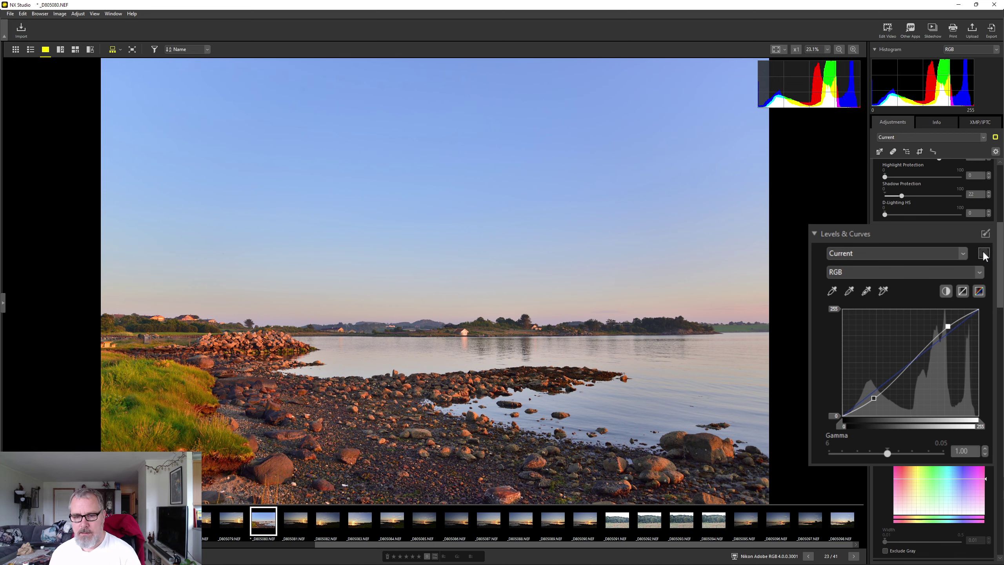
left_click(984, 254)
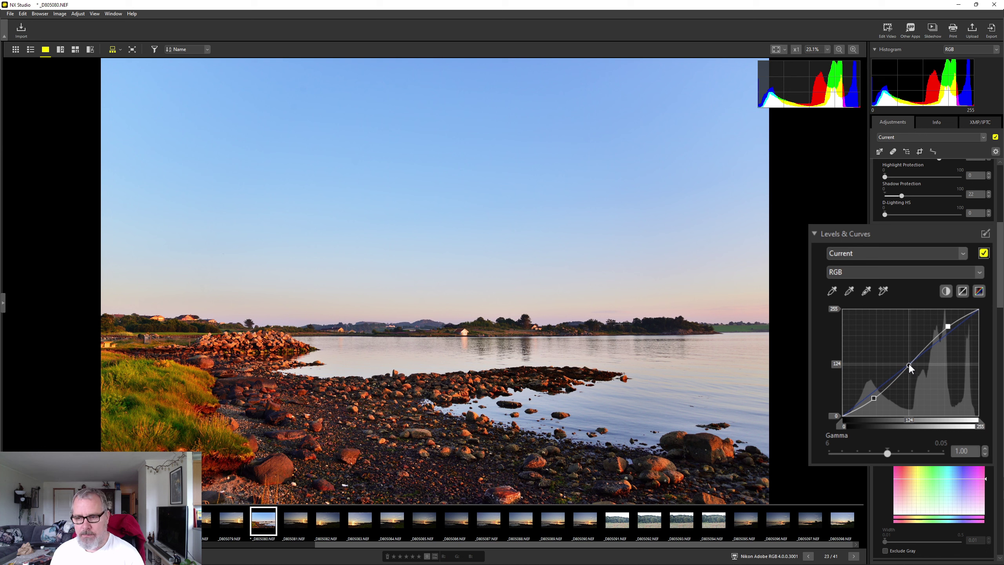
left_click_drag(908, 363, 909, 362)
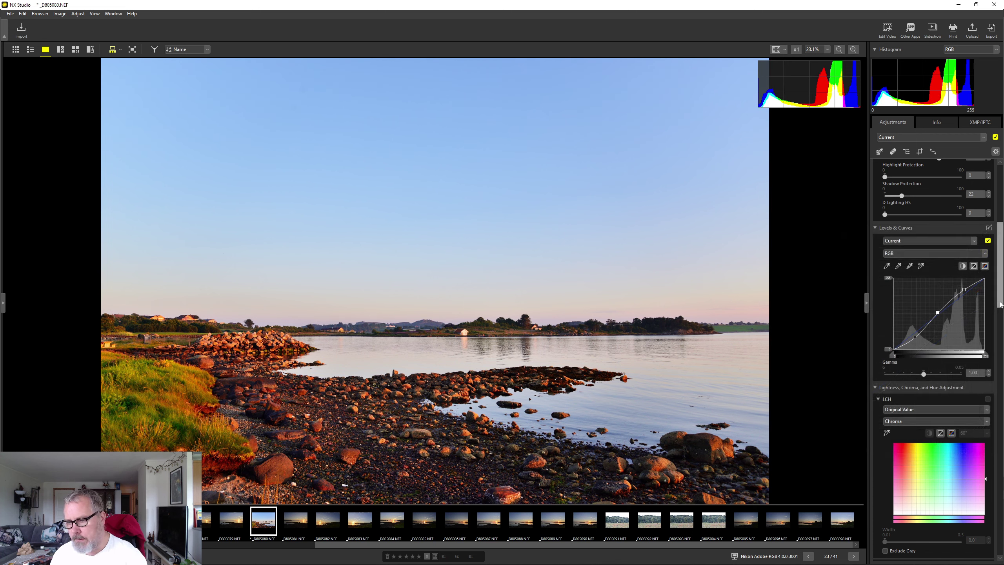
Step: Scroll to the LCH Chroma graph and pick the Add Anchor Point eyedropper
scroll(979, 405, "down", 1)
scroll(978, 405, "down", 2)
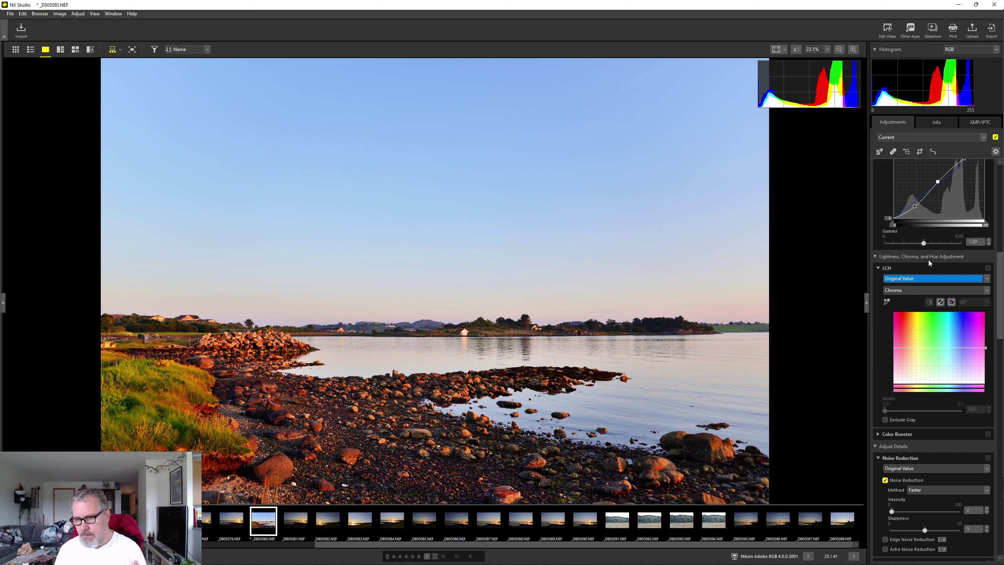
left_click(887, 302)
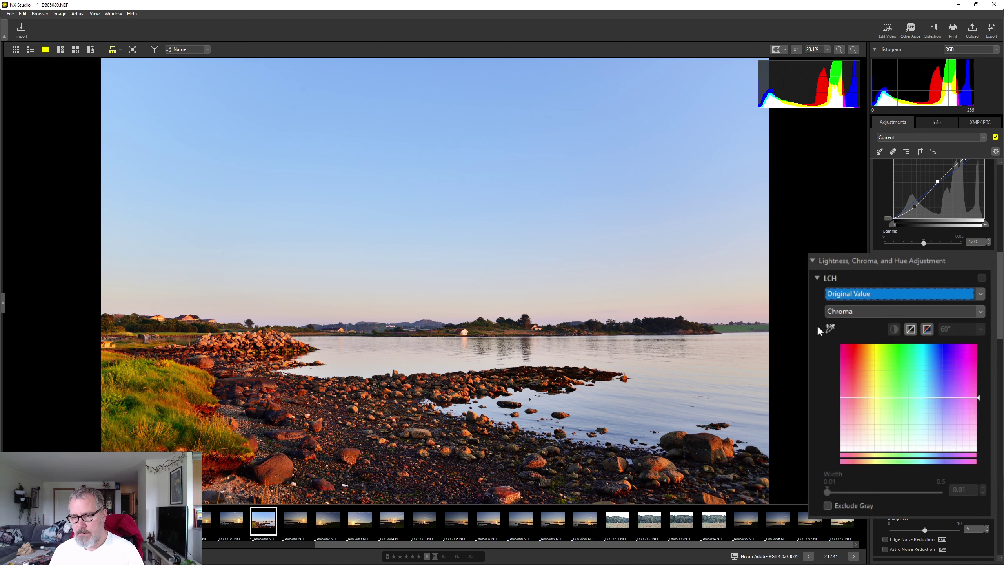
Step: Sample the sky for a chroma point at hue 256, raise it, and set width to 0.10
left_click(832, 328)
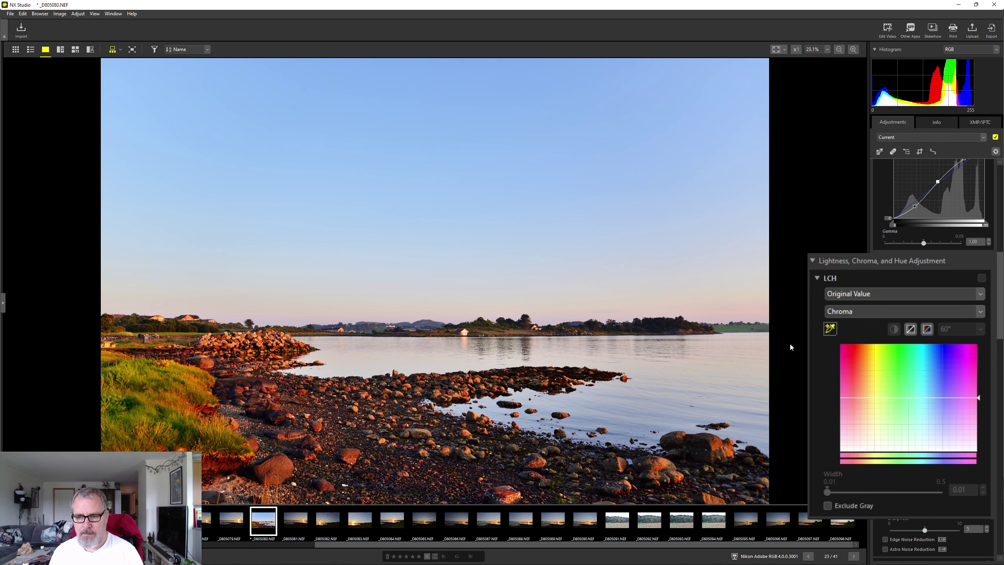
left_click(415, 272)
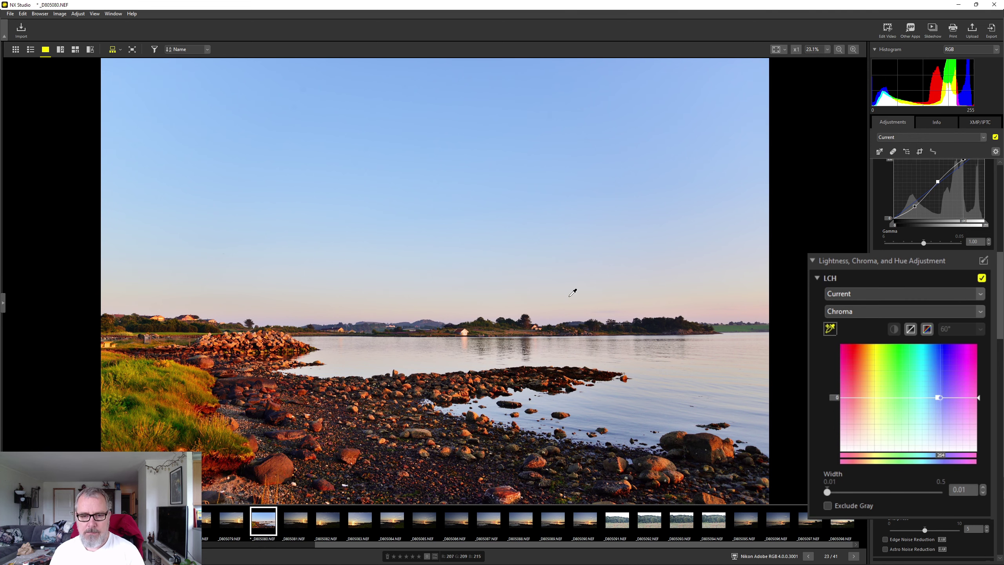
mouse_move(939, 397)
left_mouse_down()
mouse_move(948, 412)
mouse_move(937, 398)
left_mouse_up()
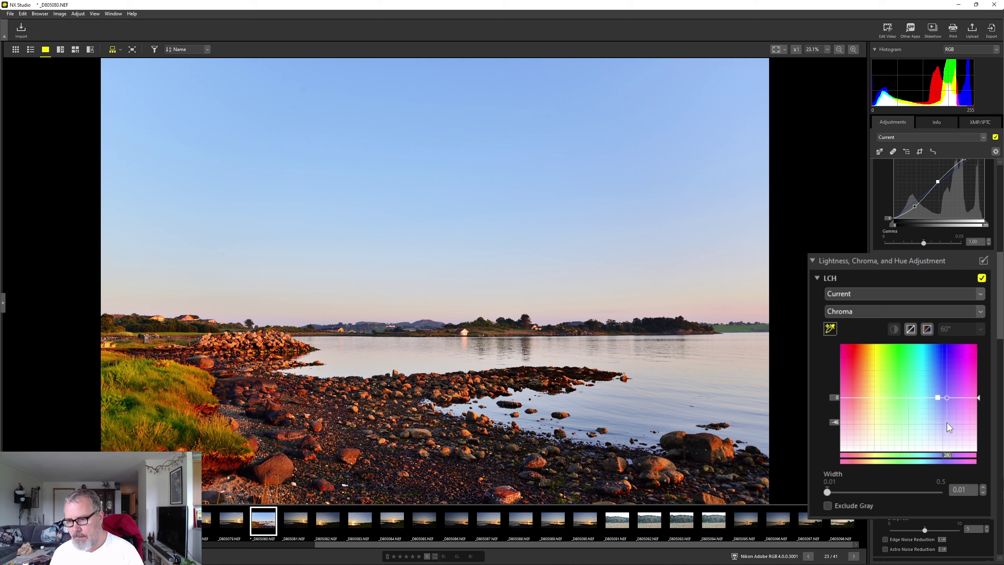
left_click_drag(938, 397, 938, 371)
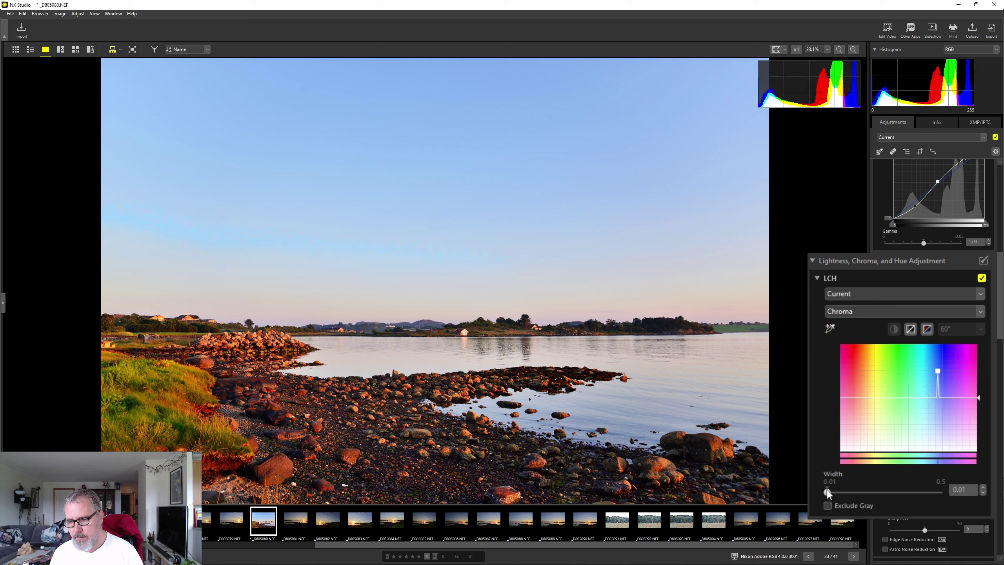
left_click_drag(827, 492, 848, 493)
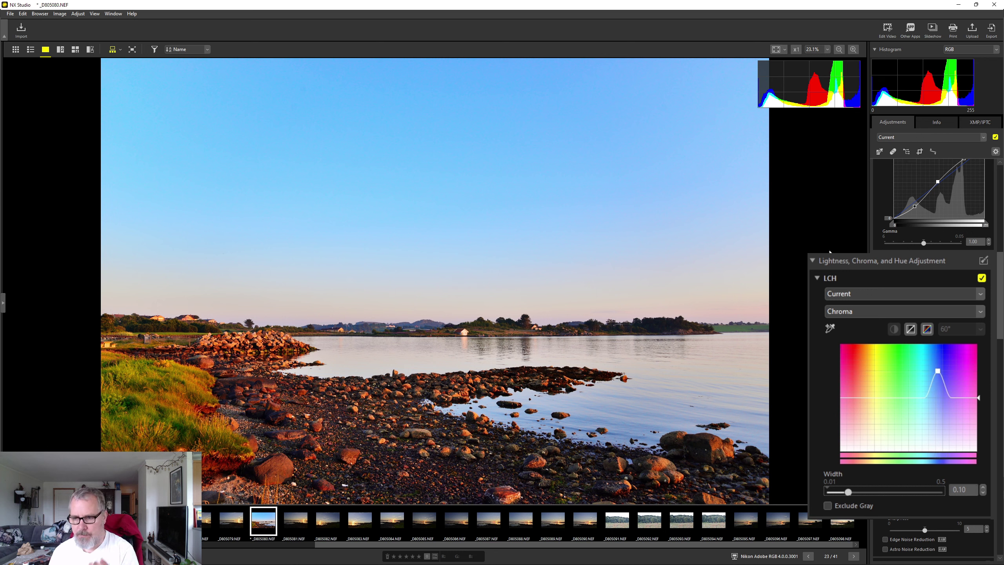
Step: Compare the photo with the LCH chroma boost off and on, then sample a new hue
left_click(981, 279)
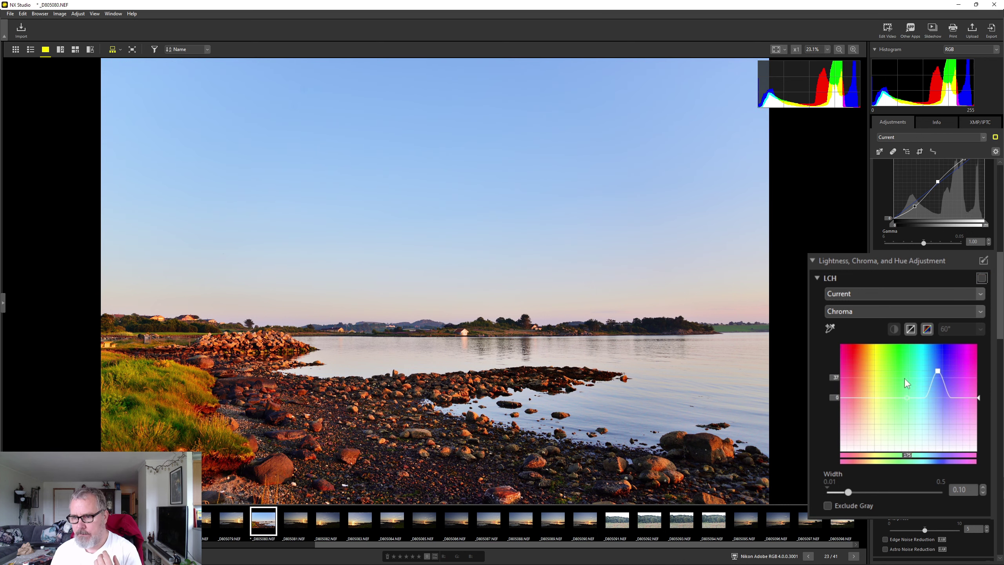
left_click(983, 279)
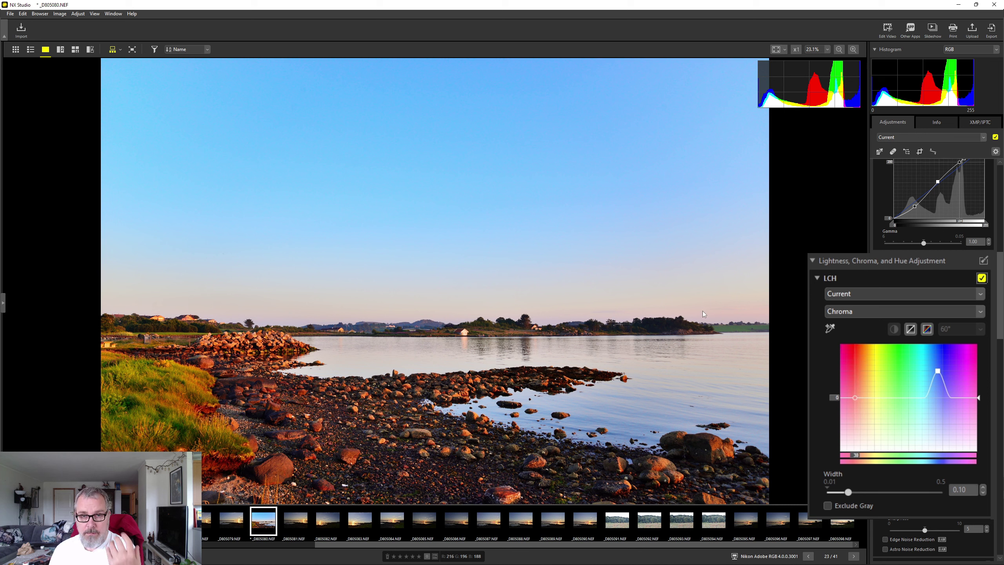
left_click(831, 327)
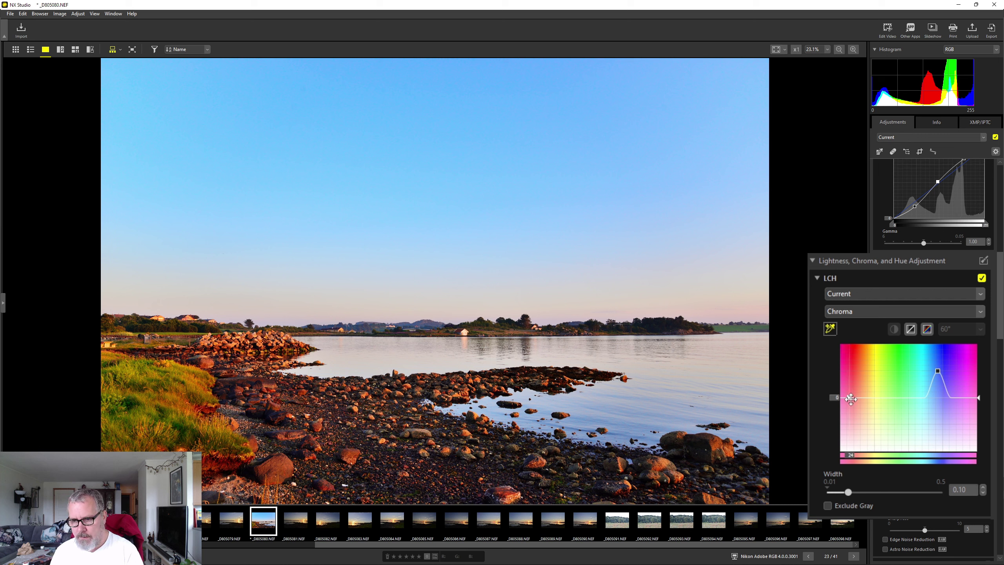
Step: Add a chroma point at the reddish horizon hue, set width 0.08, and lower its peak
scroll(851, 397, "down", 5)
left_click_drag(851, 398, 850, 367)
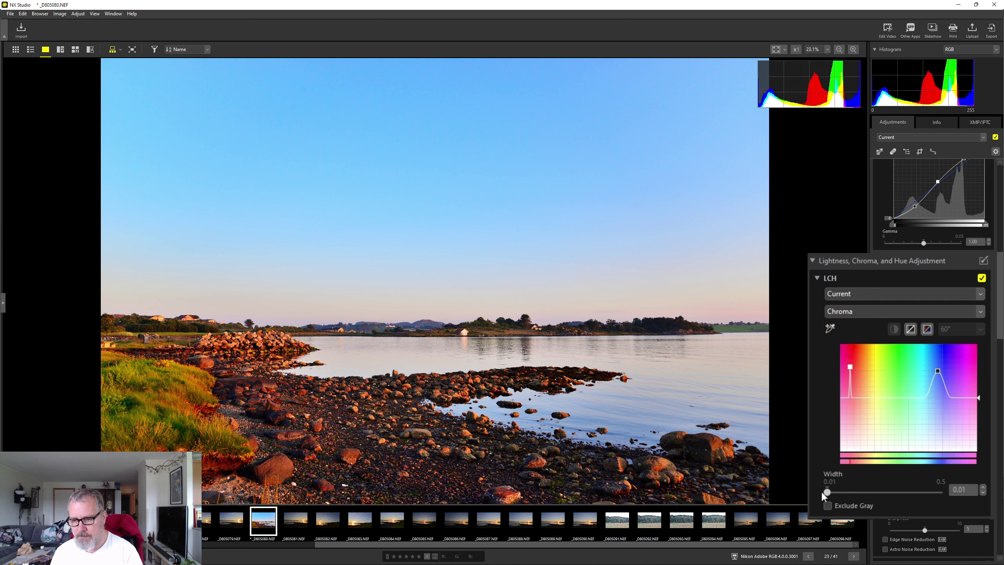
left_click_drag(828, 491, 841, 492)
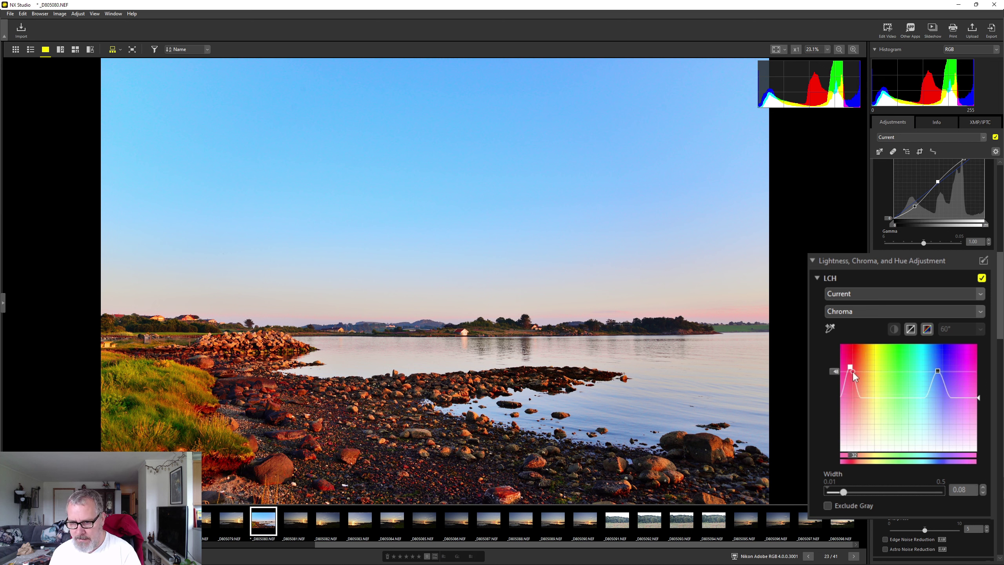
left_click_drag(851, 371, 851, 383)
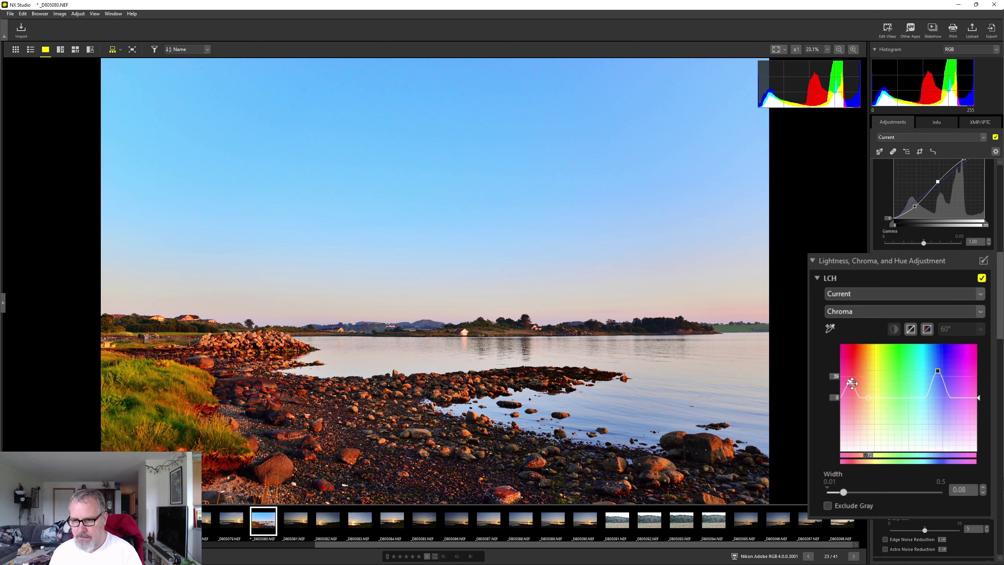
left_click_drag(851, 381, 850, 387)
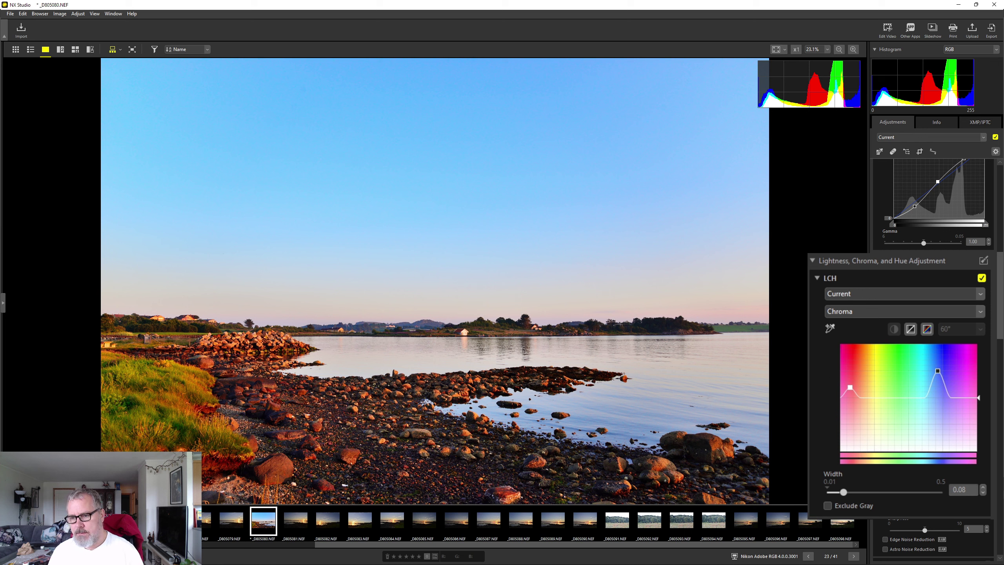
left_click(948, 310)
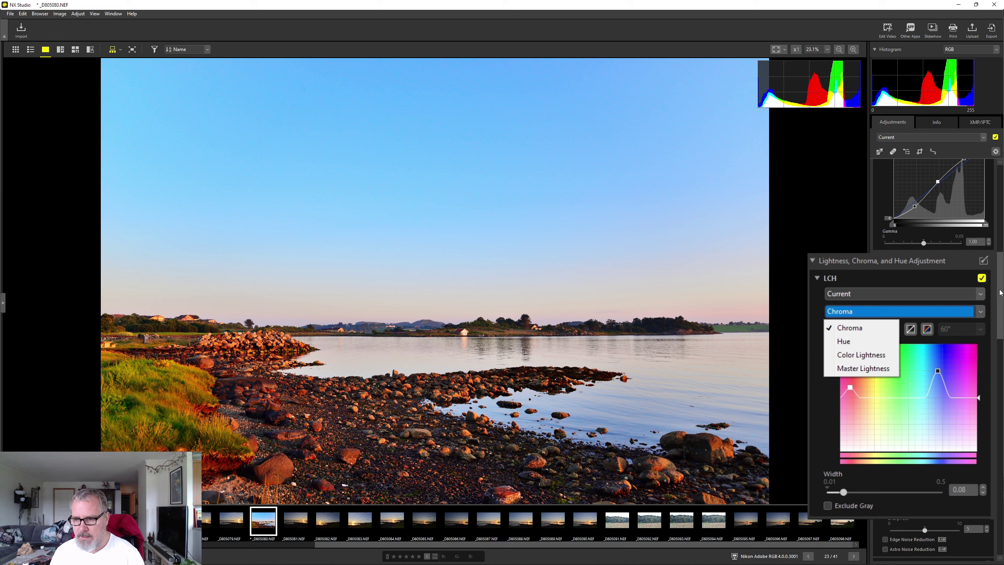
left_click(763, 313)
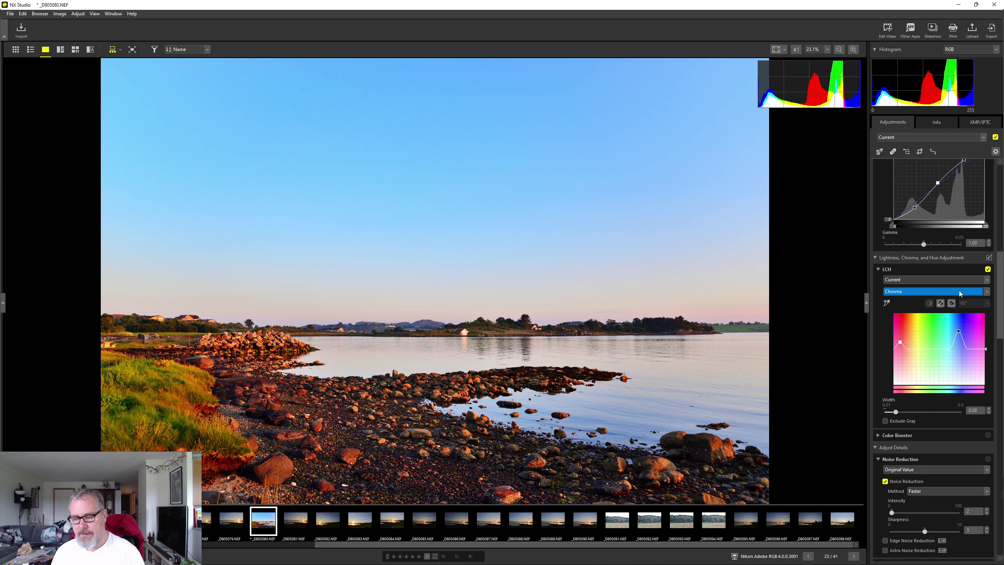
Step: Try a Nature Color Booster at 34, then revert to Original Value with People
scroll(933, 340, "down", 4)
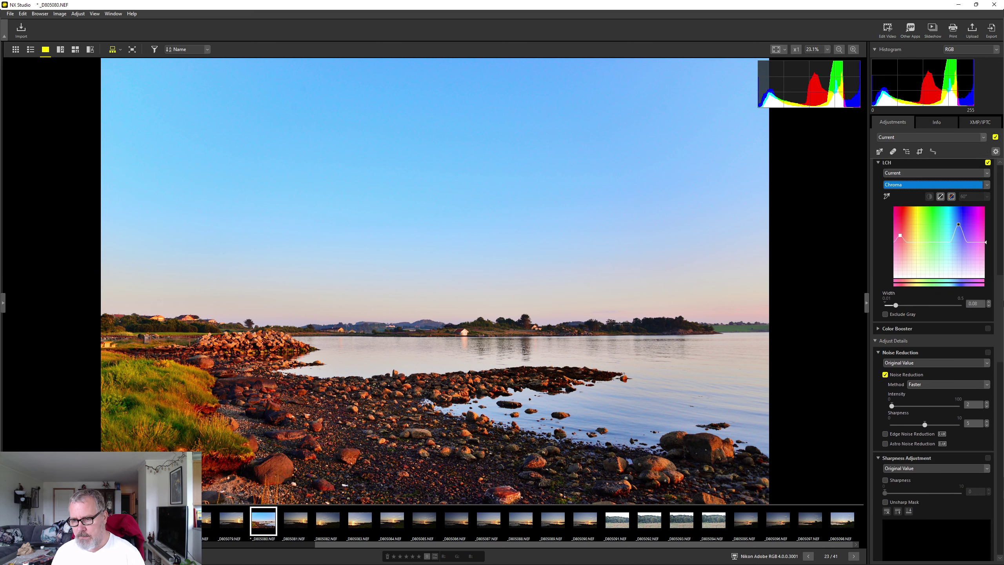
scroll(876, 289, "down", 1)
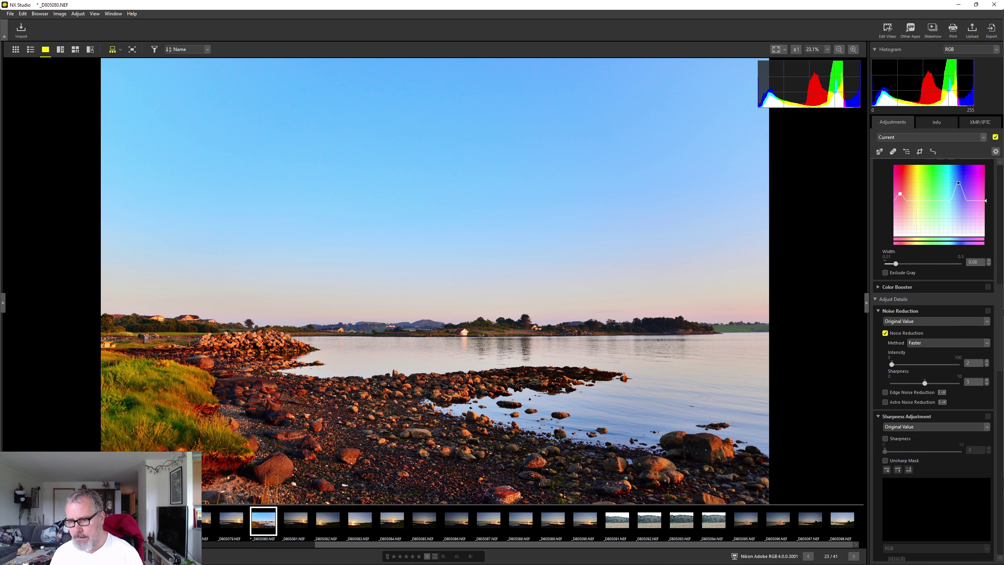
left_click(878, 286)
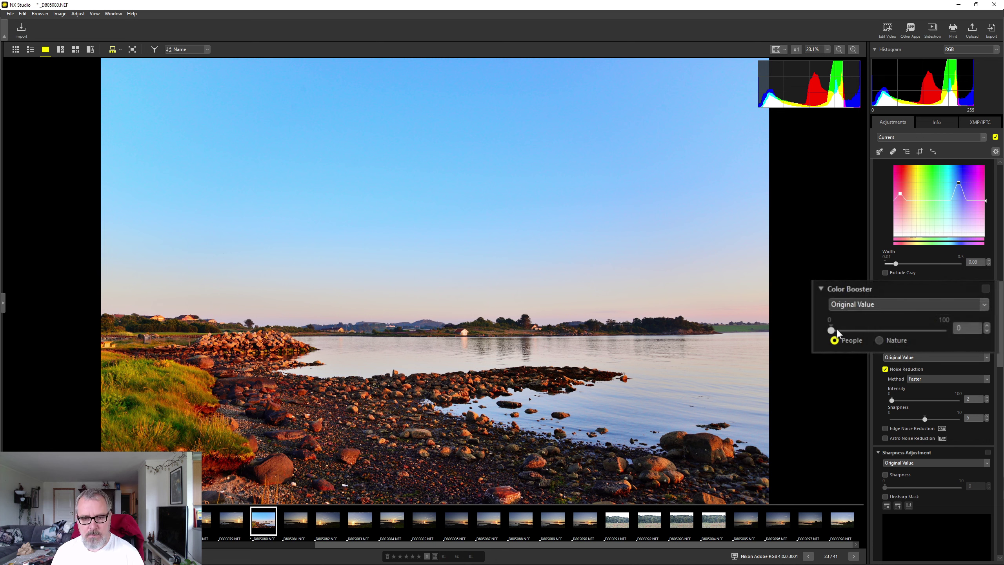
left_click(879, 340)
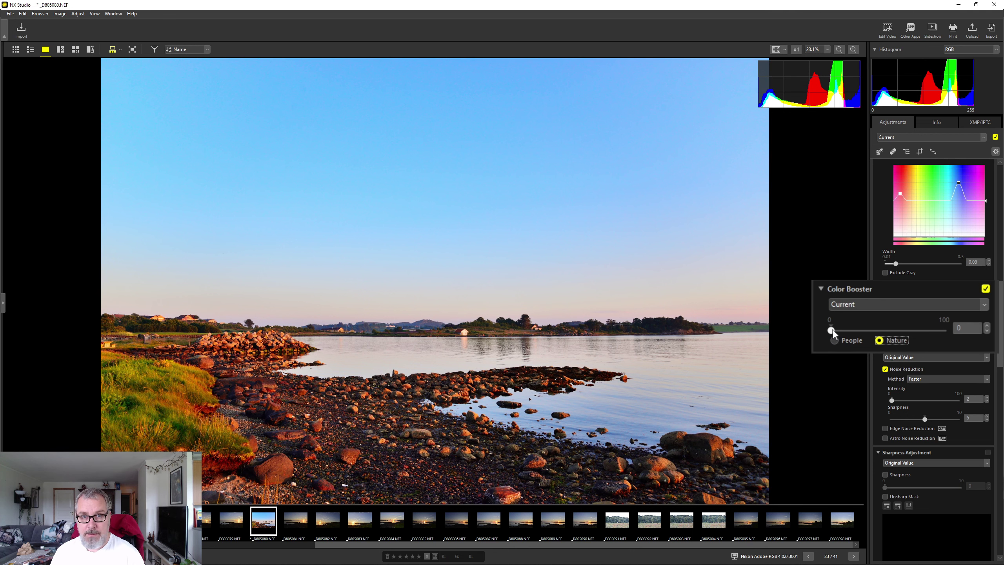
mouse_move(832, 331)
left_mouse_down()
mouse_move(948, 332)
mouse_move(830, 332)
left_mouse_up()
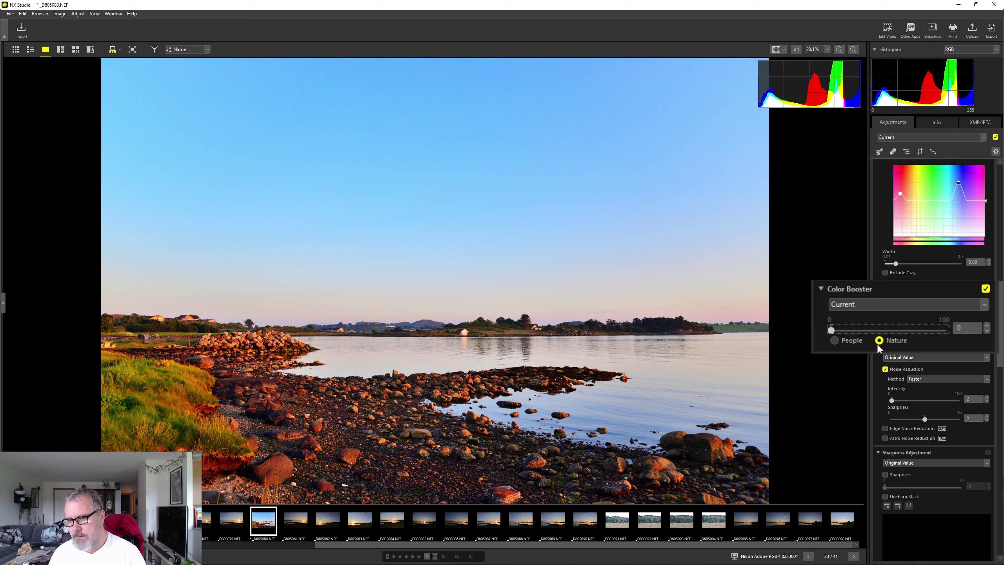
left_click(835, 340)
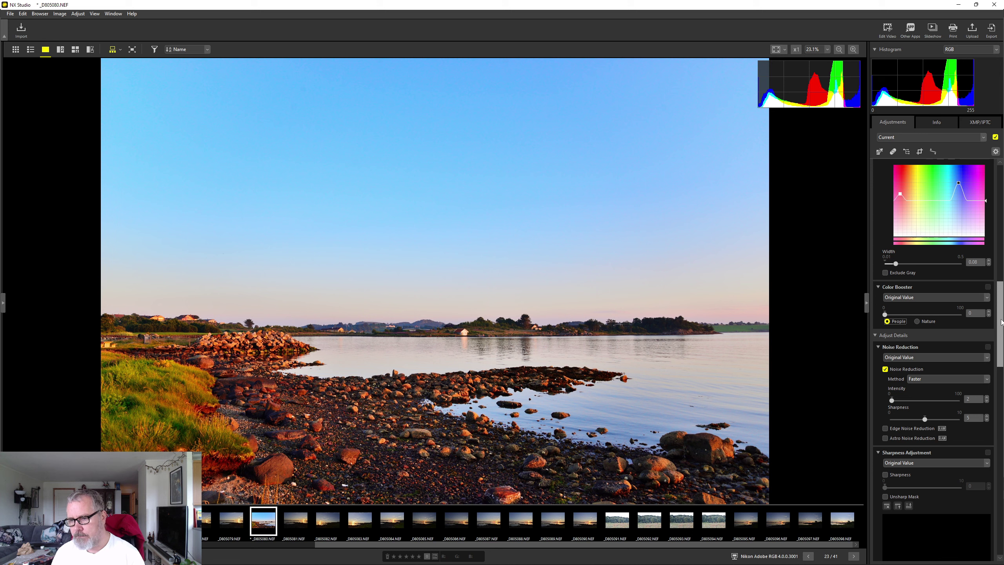
Step: Zoom to 100% and pan to the far shoreline's houses and treeline
scroll(1000, 323, "down", 3)
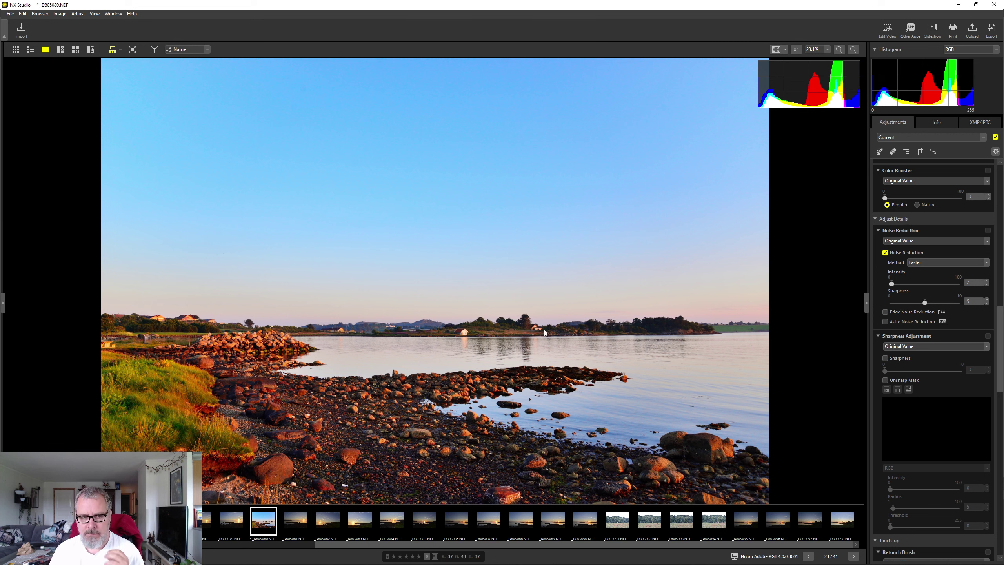
left_click(828, 49)
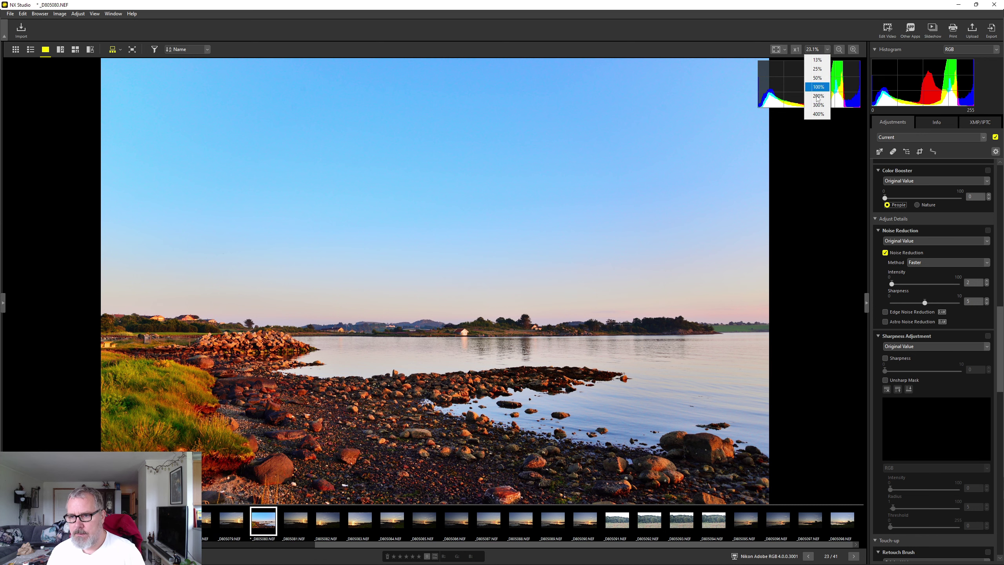
left_click(819, 87)
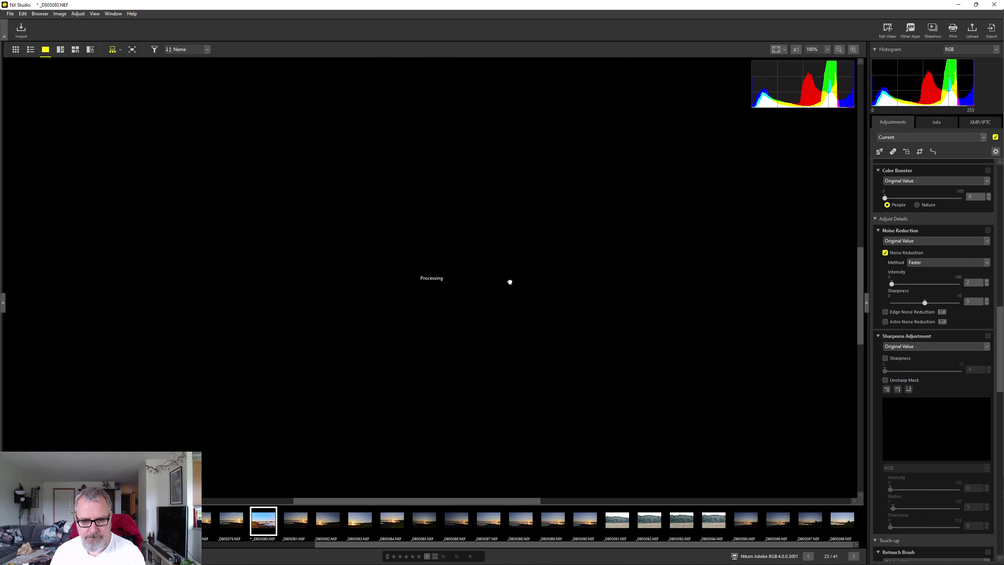
left_click_drag(457, 366, 510, 282)
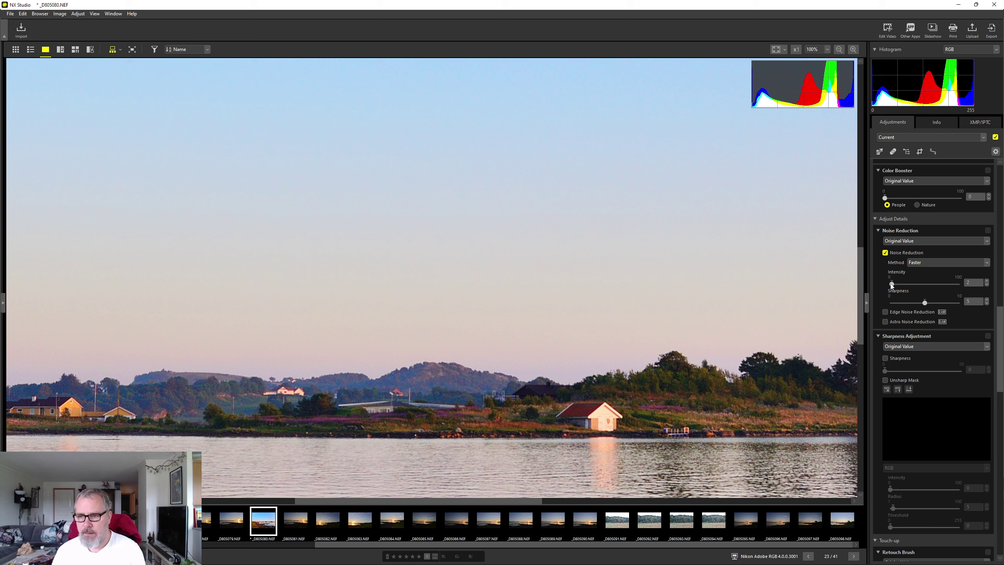
Step: Expand Noise Reduction and switch its method to Better Quality
left_click(910, 241)
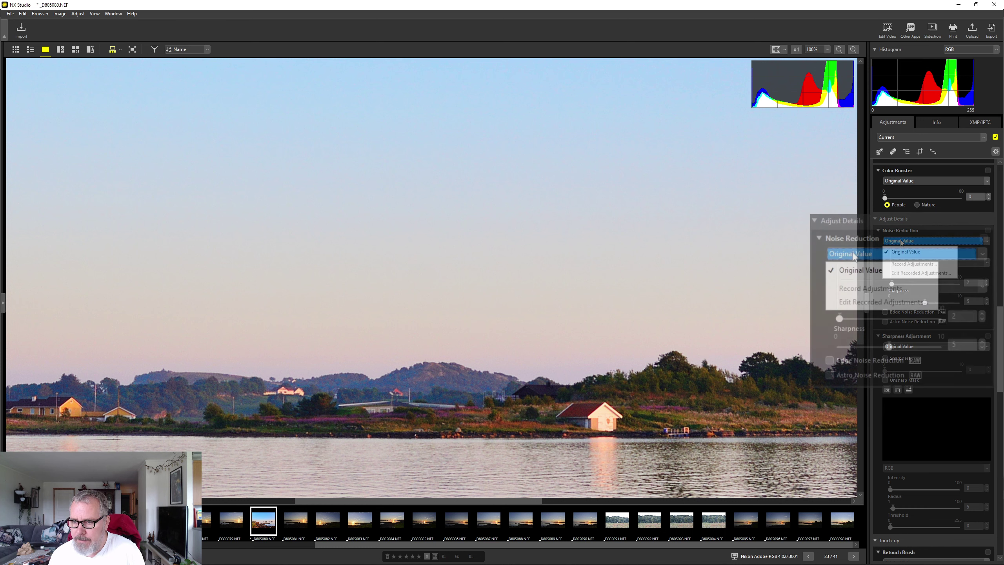
left_click(936, 236)
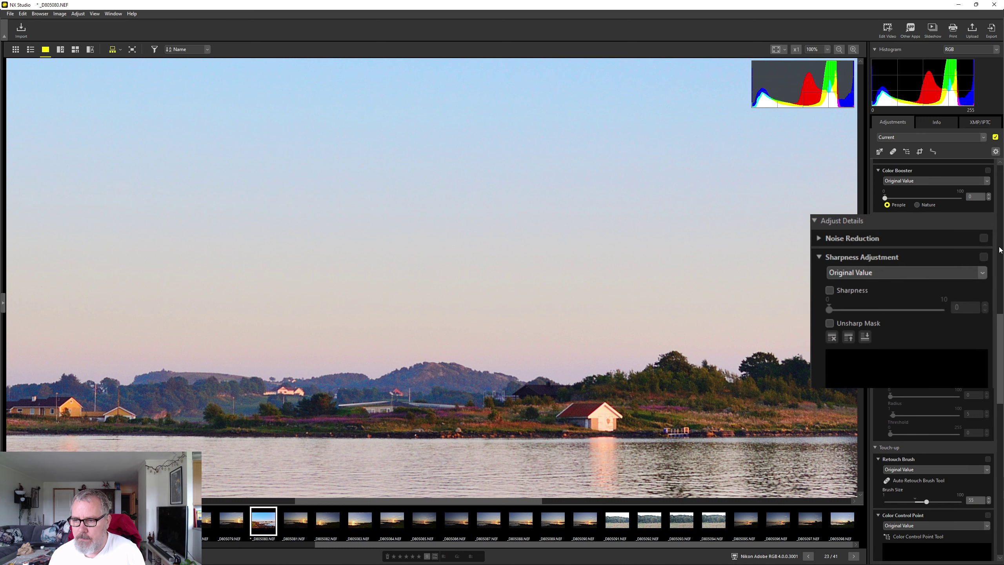
left_click(890, 235)
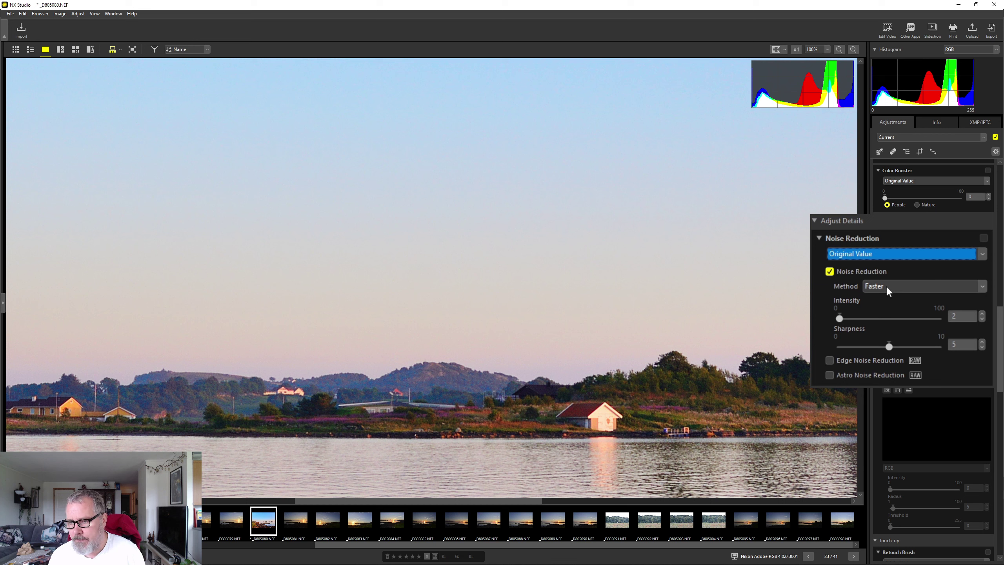
left_click(875, 287)
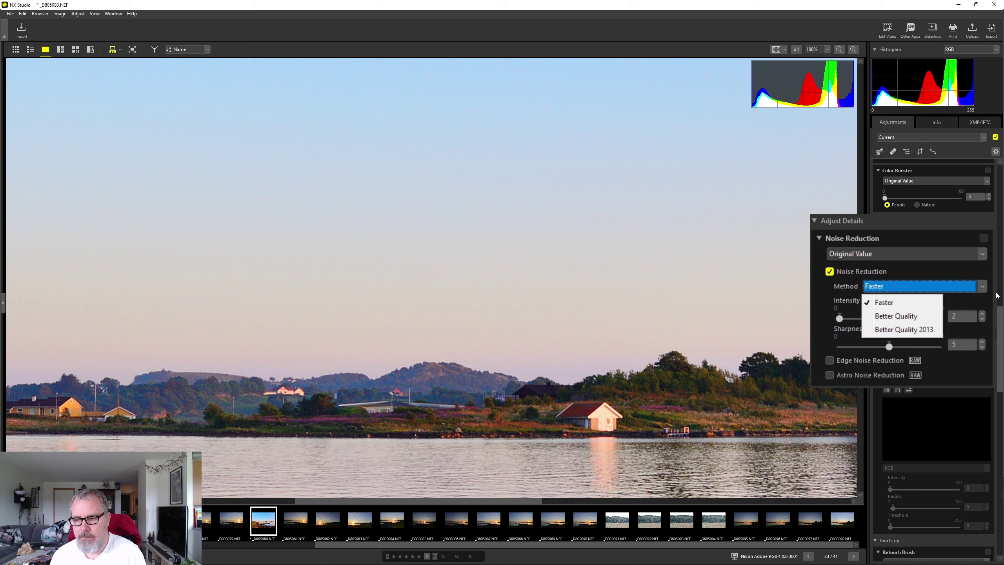
left_click(895, 319)
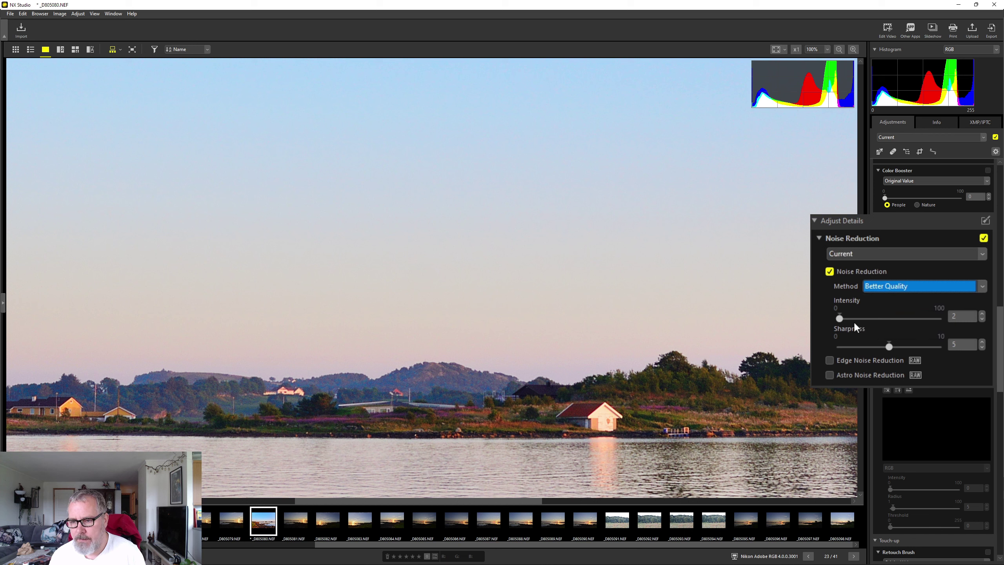
Step: Raise noise reduction intensity to 44 with Edge Noise Reduction on, then fit the photo to screen
left_click_drag(840, 314, 856, 315)
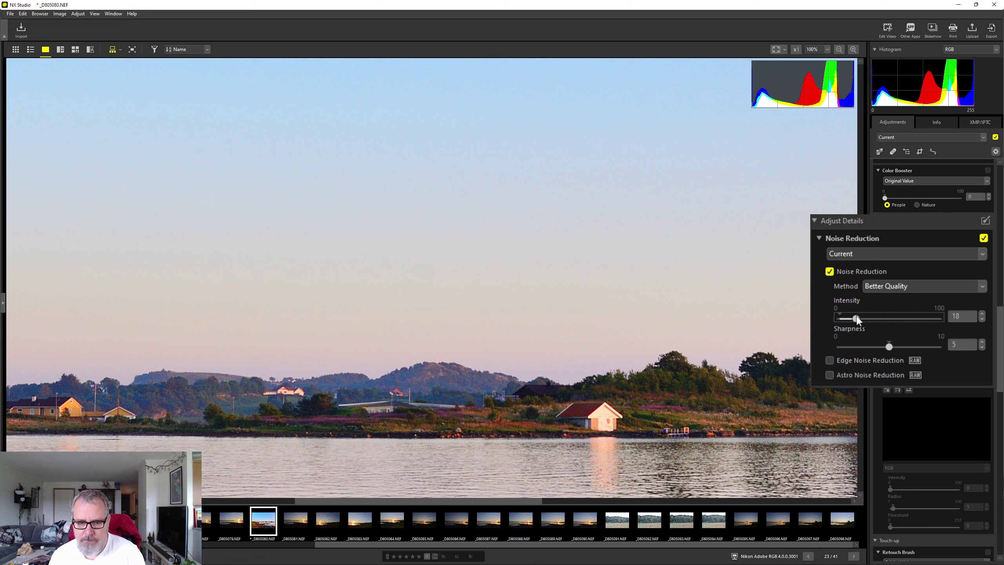
left_click_drag(856, 318, 870, 322)
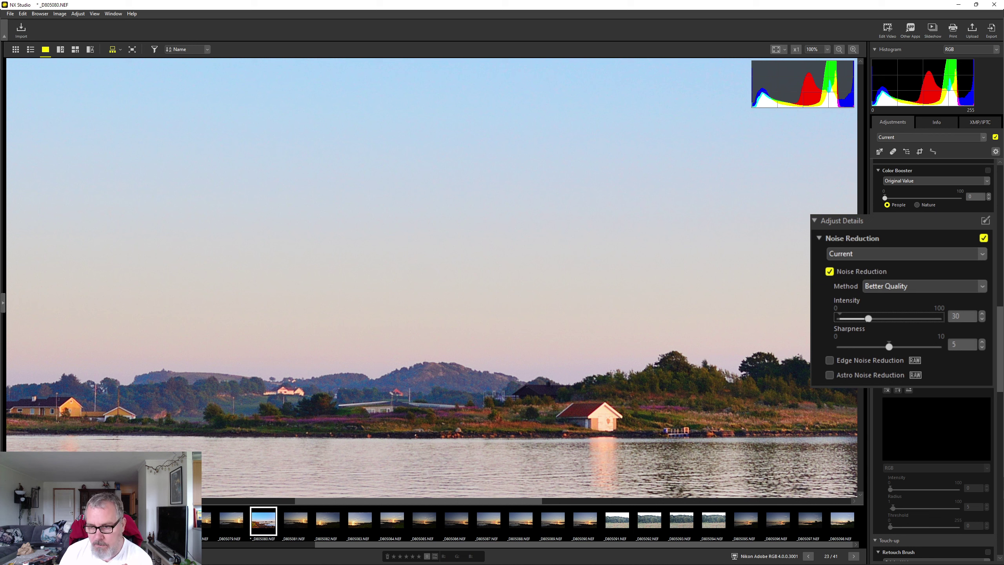
left_click(832, 363)
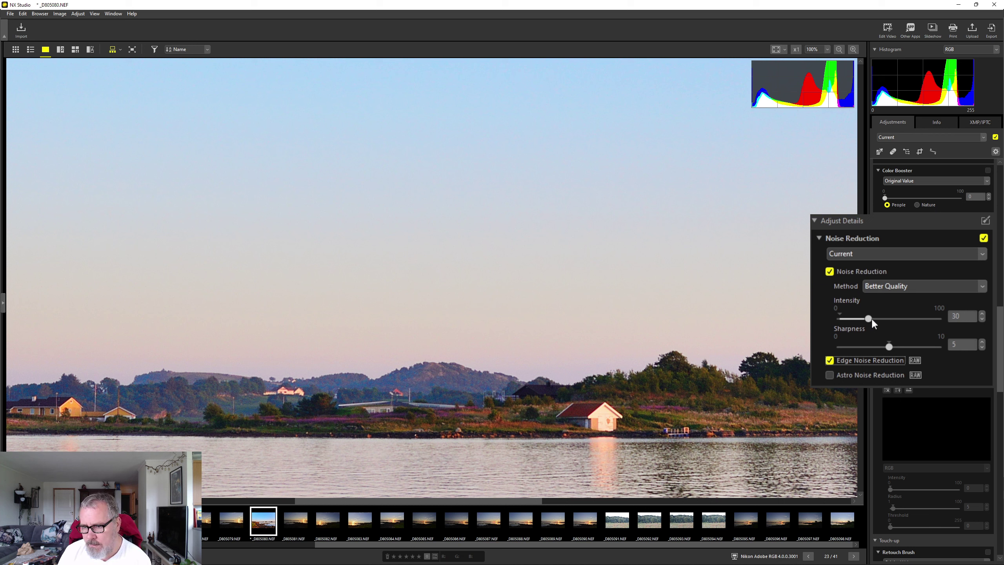
left_click_drag(871, 318, 880, 318)
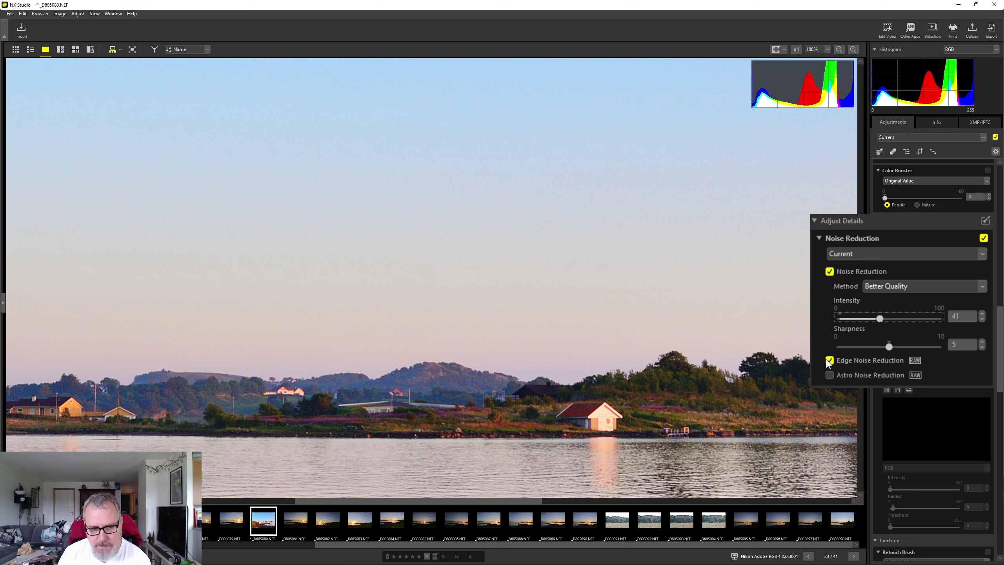
left_click(885, 320)
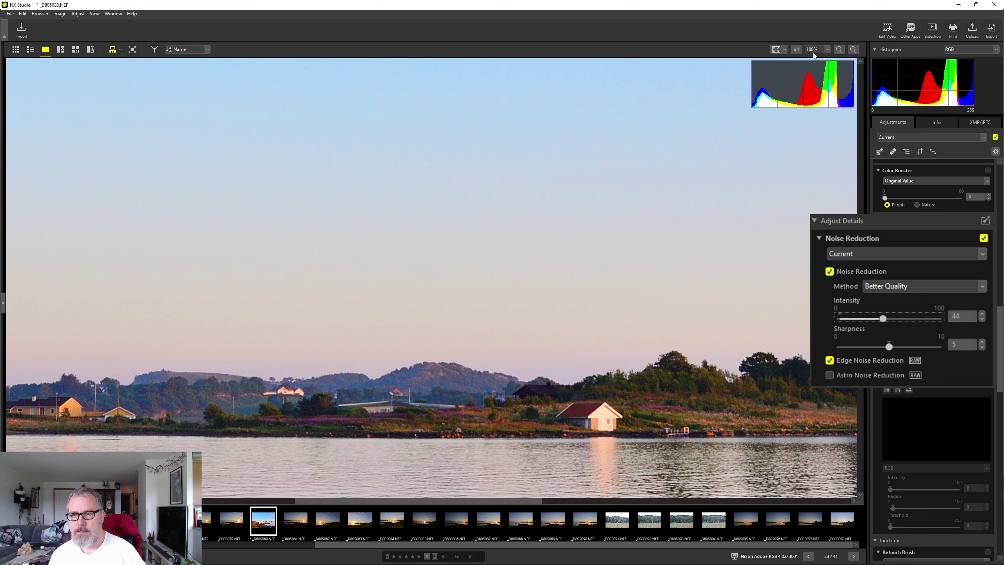
left_click(781, 50)
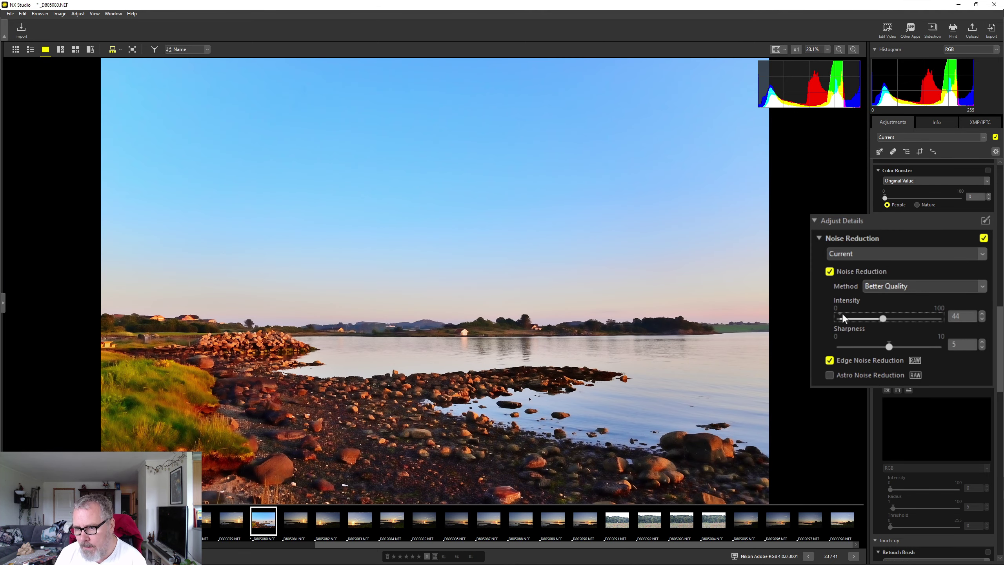
Step: Reset noise reduction to Original Value, then raise the Faster intensity from 2 to 11
left_click(868, 254)
left_click(868, 270)
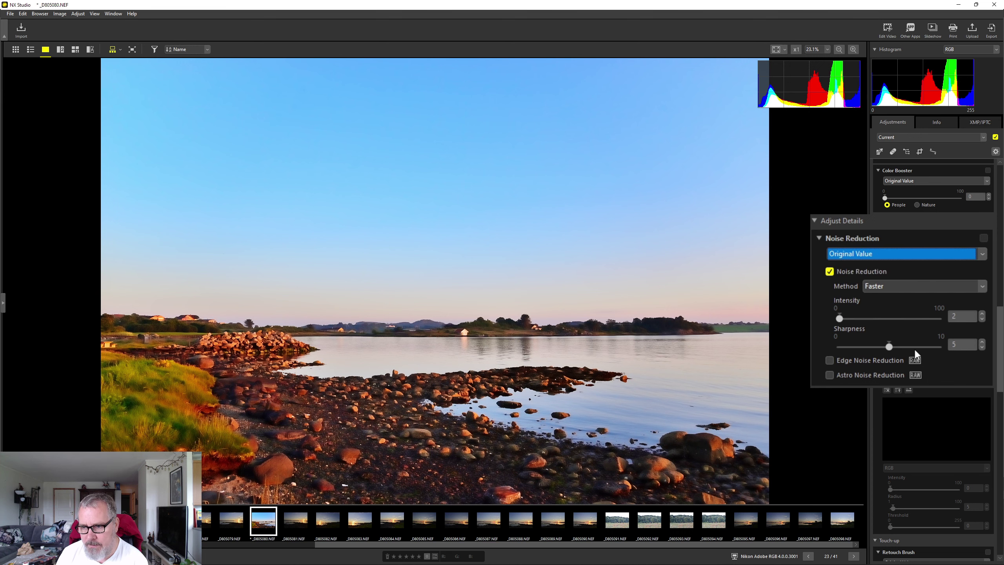
left_click_drag(839, 318, 848, 319)
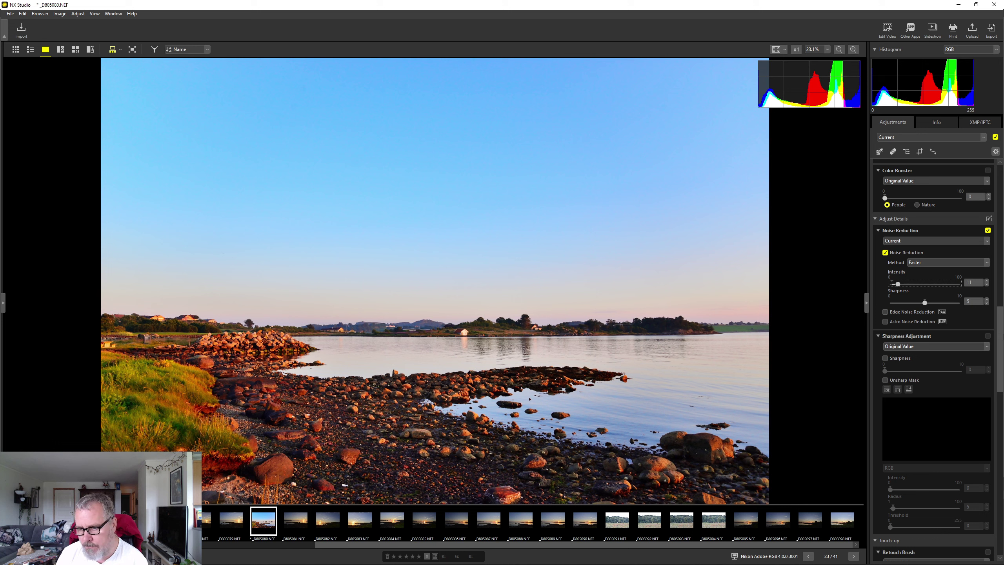
scroll(933, 357, "down", 3)
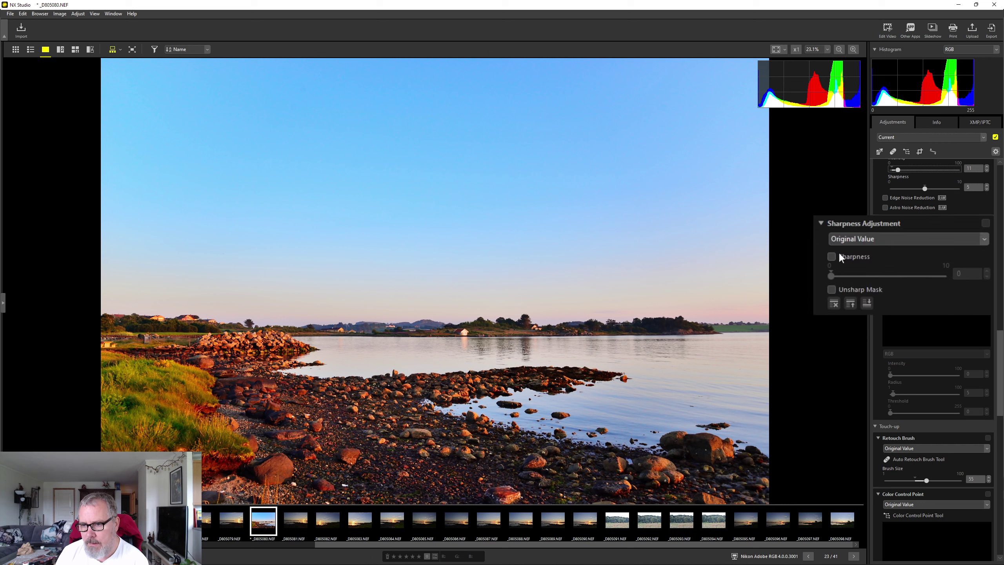
Step: Turn on sharpening at 1, then scroll down to the Color Control Point section
left_click(832, 257)
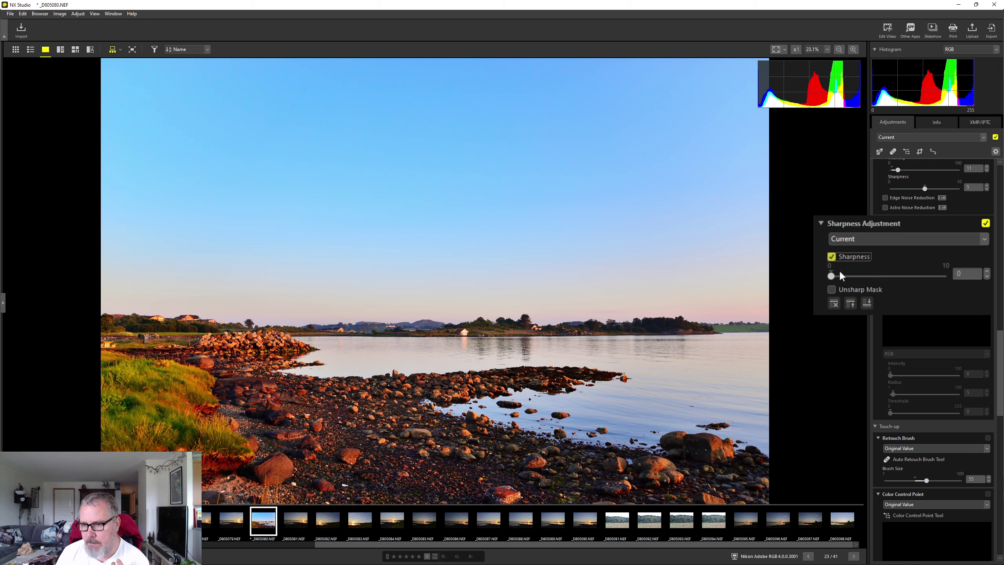
left_click(842, 276)
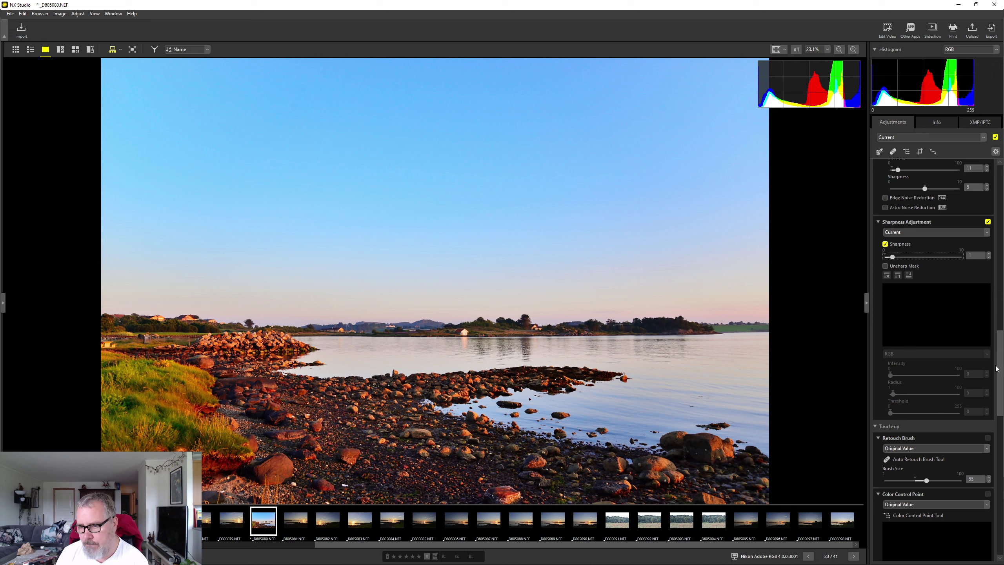
scroll(1002, 368, "down", 1)
left_click_drag(1002, 368, 1002, 395)
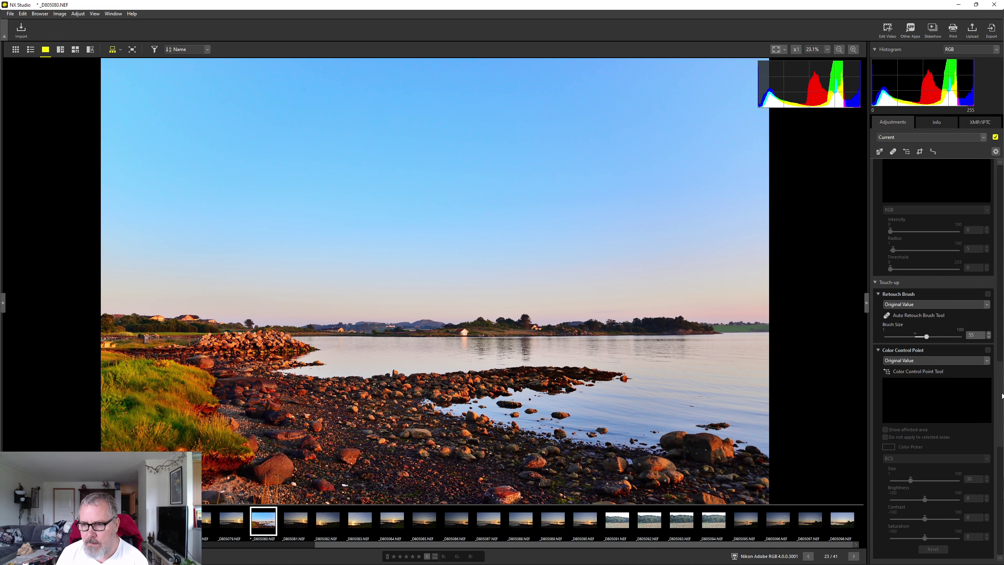
scroll(1003, 395, "down", 1)
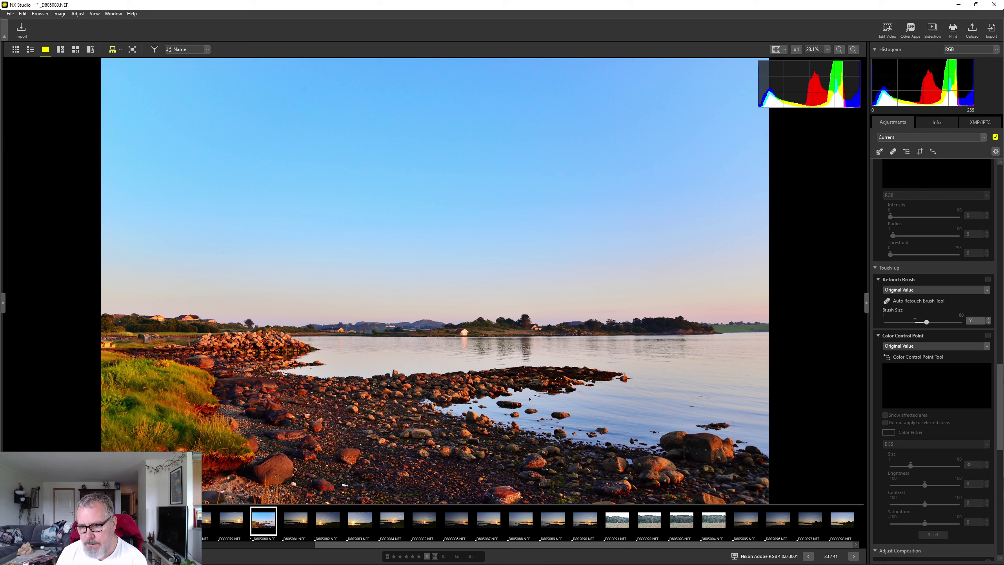
scroll(1000, 387, "down", 3)
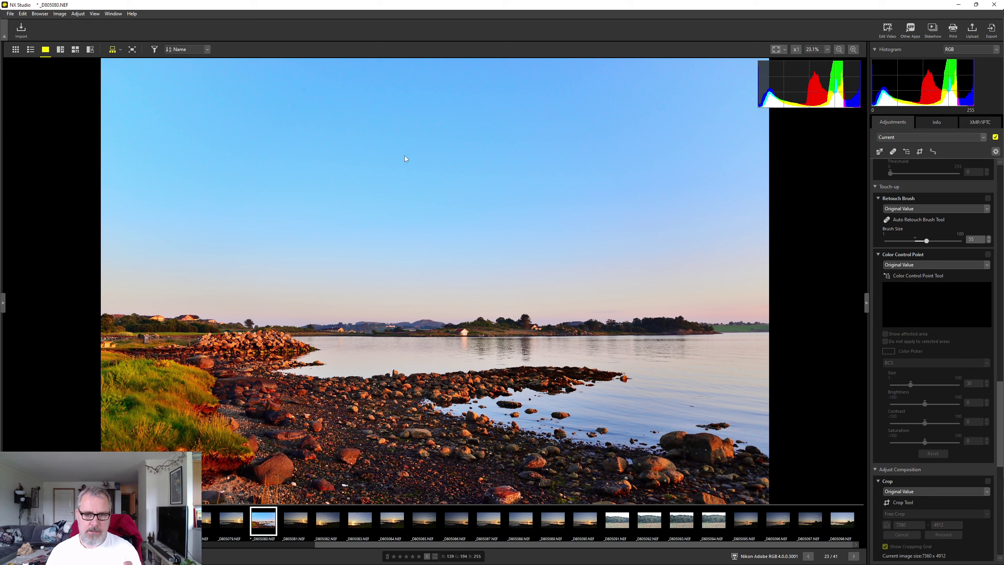
Step: Place a colour control point in the upper sky and enlarge its size to 38, previewing its affected area
left_click(907, 152)
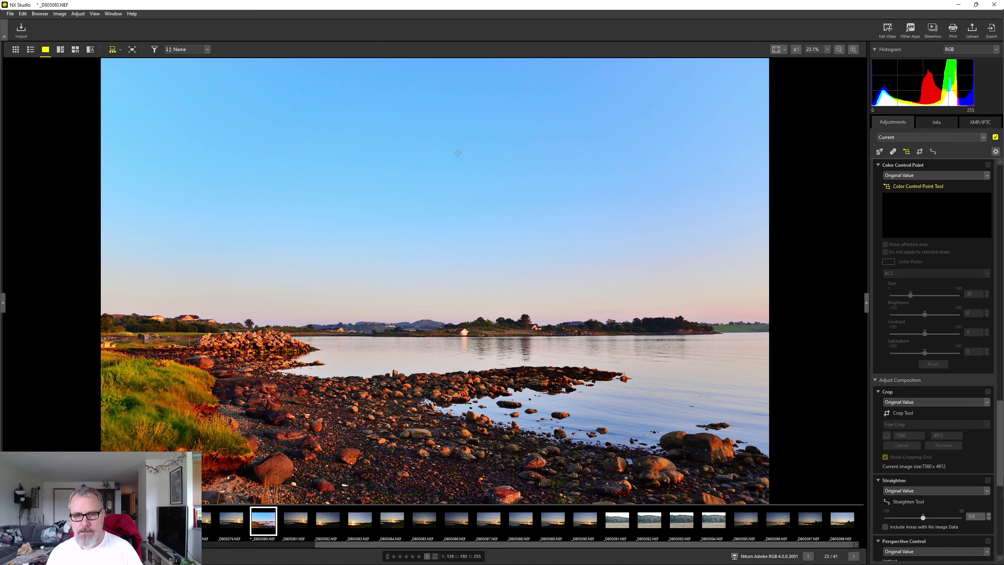
left_click(408, 168)
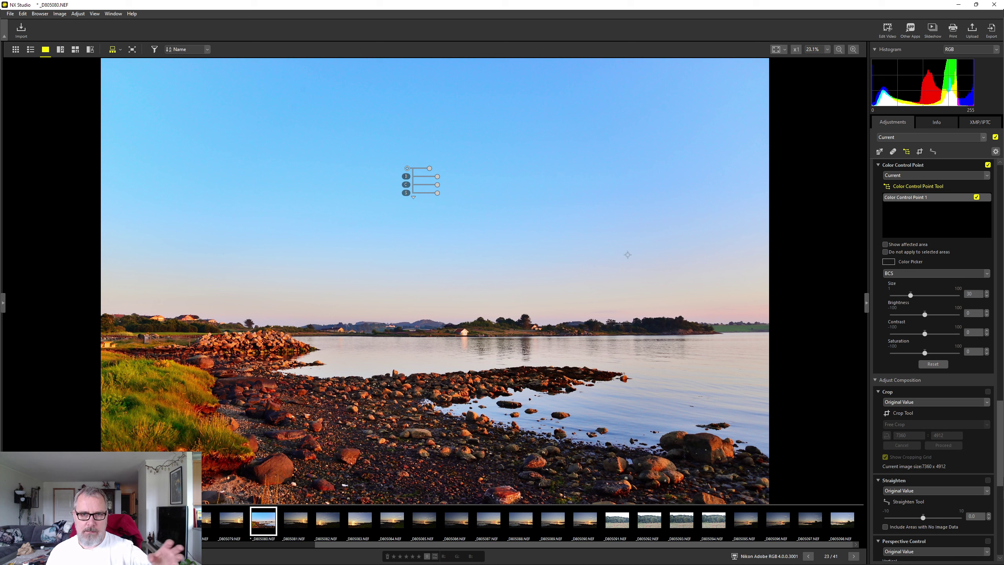
left_click(886, 244)
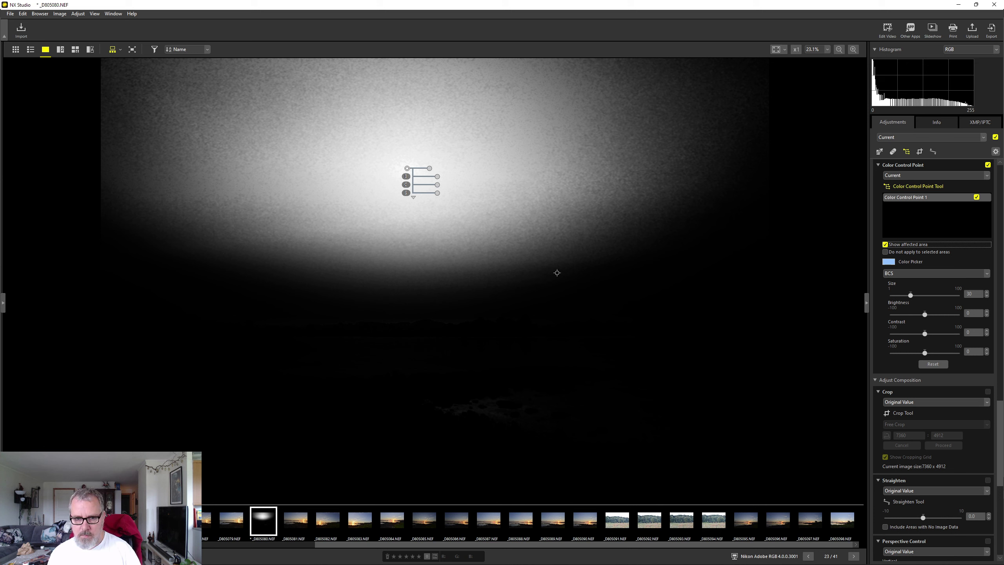
left_click(413, 197)
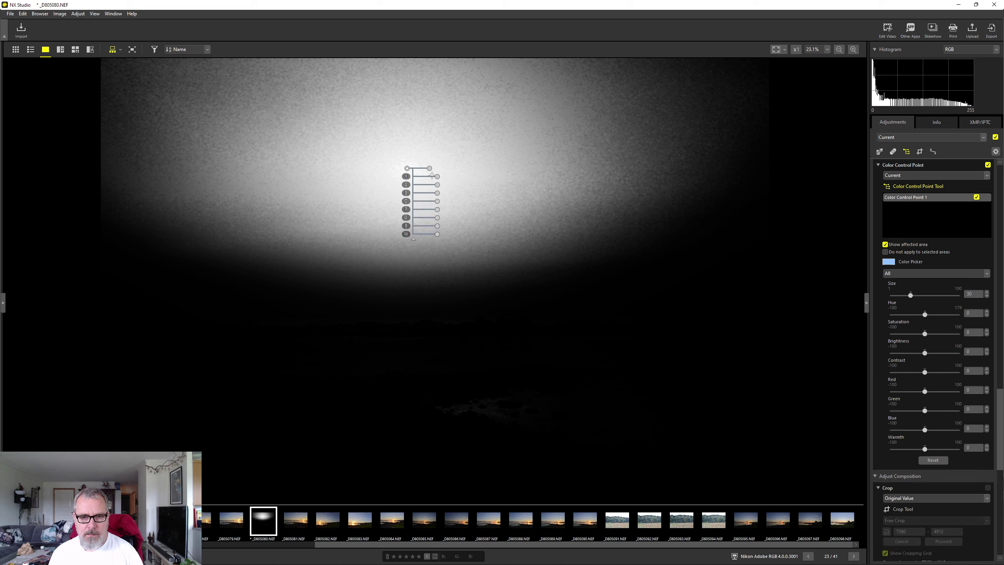
mouse_move(431, 171)
left_click_drag(432, 170, 434, 170)
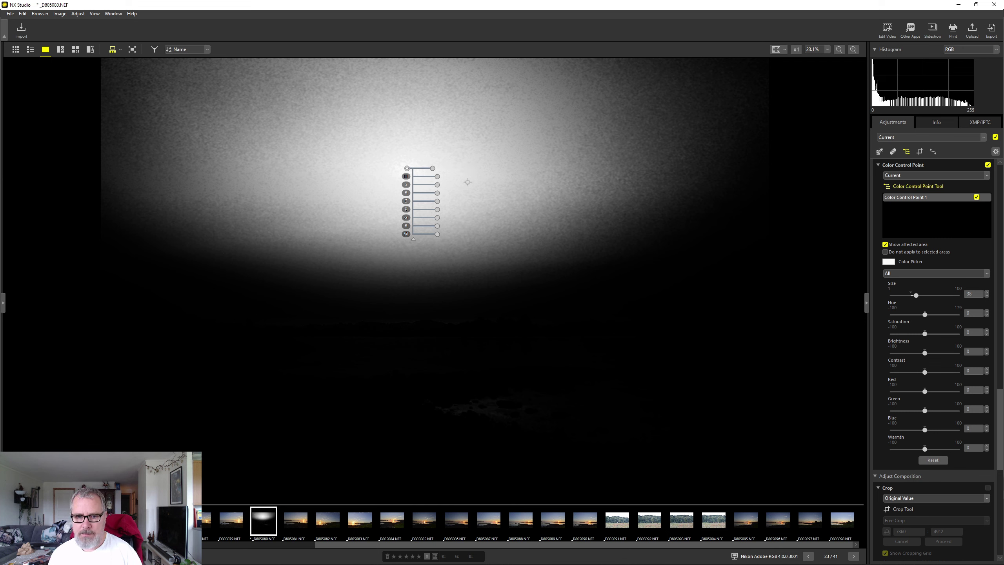
Step: Move the control point rightward in the sky and enlarge its reach further, ending the area preview
left_click_drag(404, 167, 499, 168)
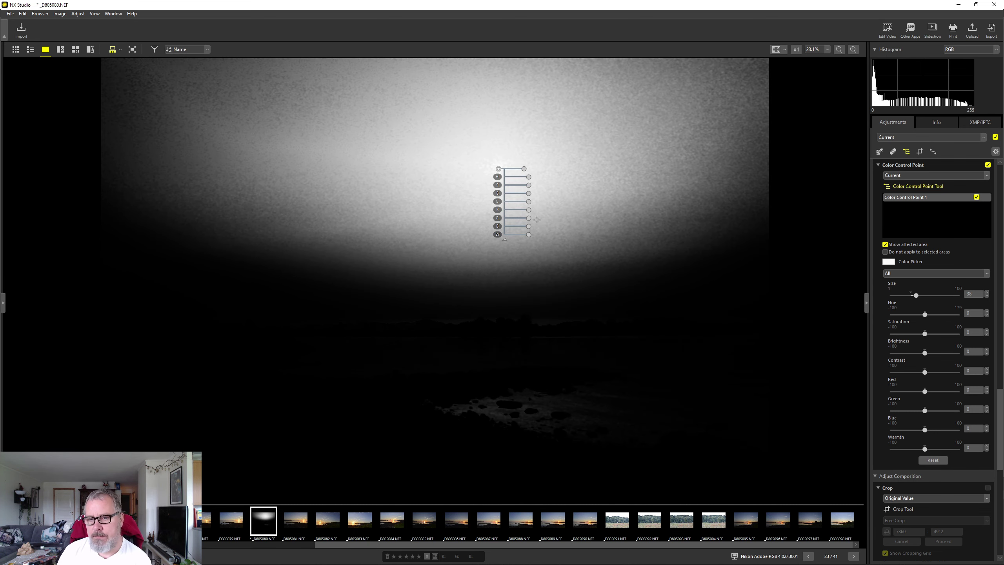
mouse_move(528, 179)
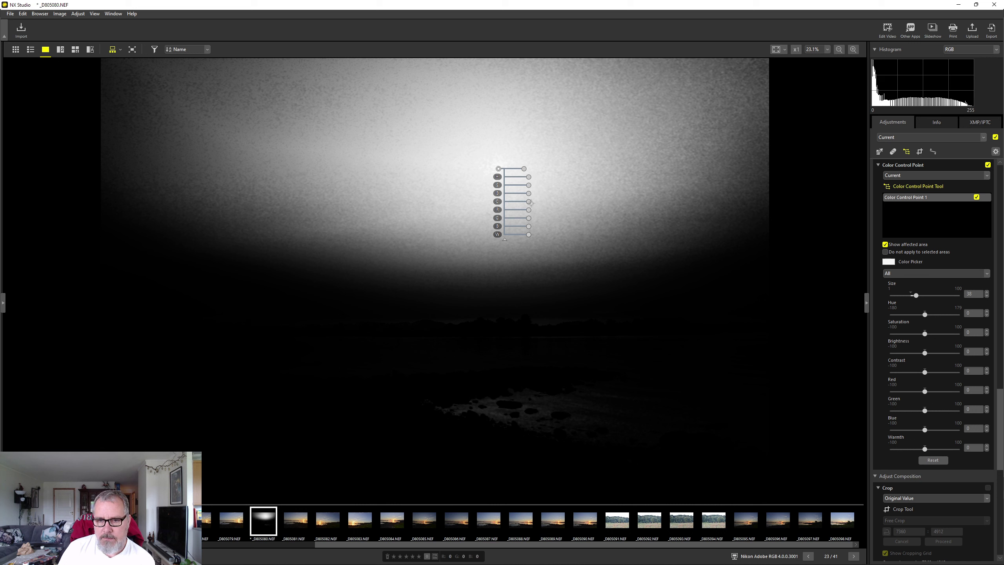
mouse_move(529, 214)
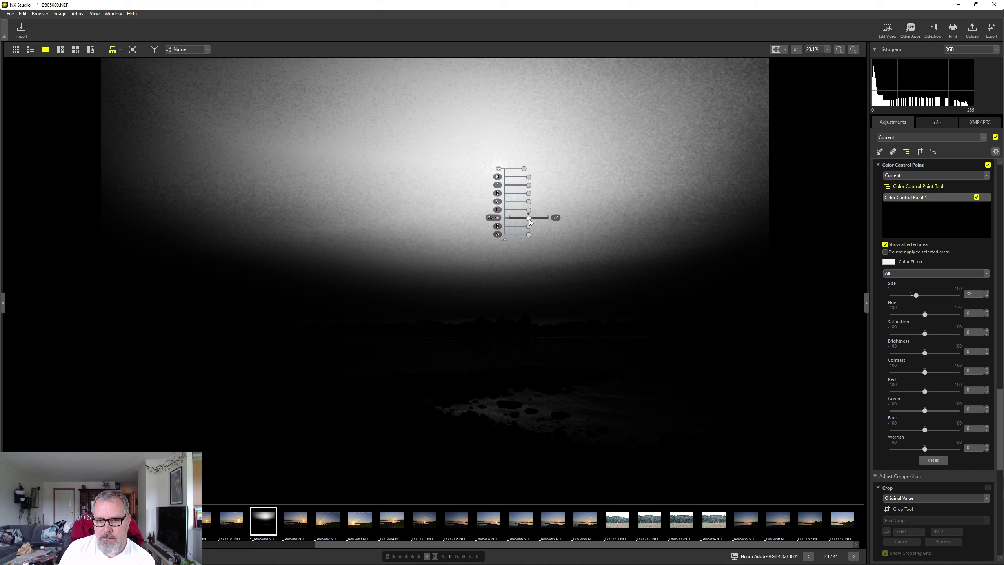
left_click(505, 239)
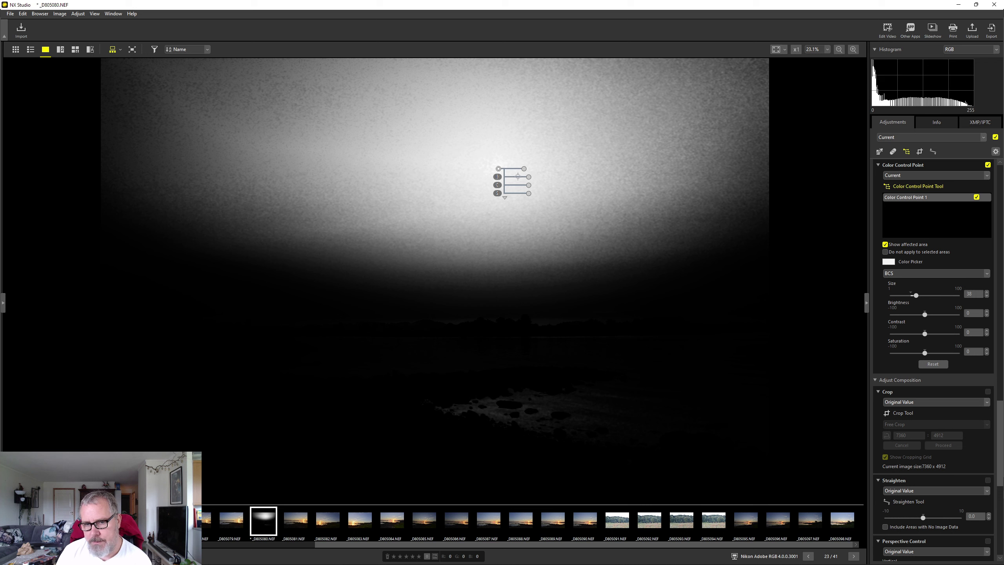
left_click_drag(524, 169, 555, 169)
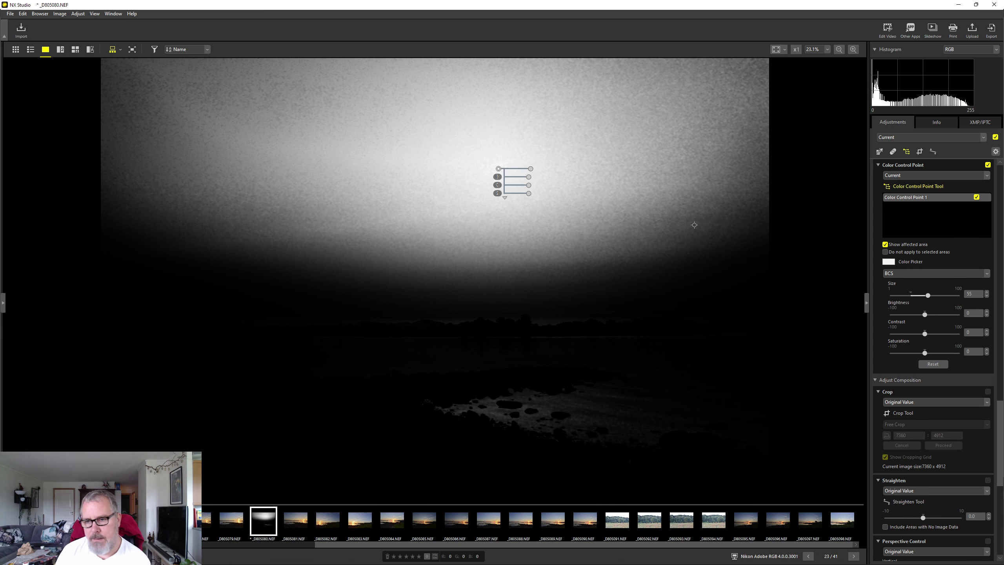
left_click(886, 244)
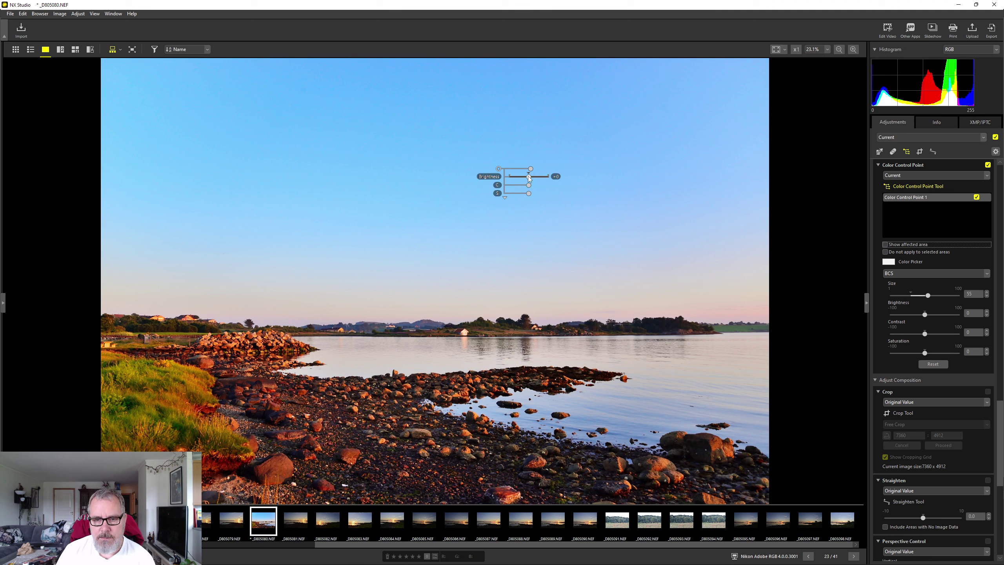
Step: Darken Control Point 1's brightness to -56, then ease it back to -14
left_click_drag(528, 177, 522, 177)
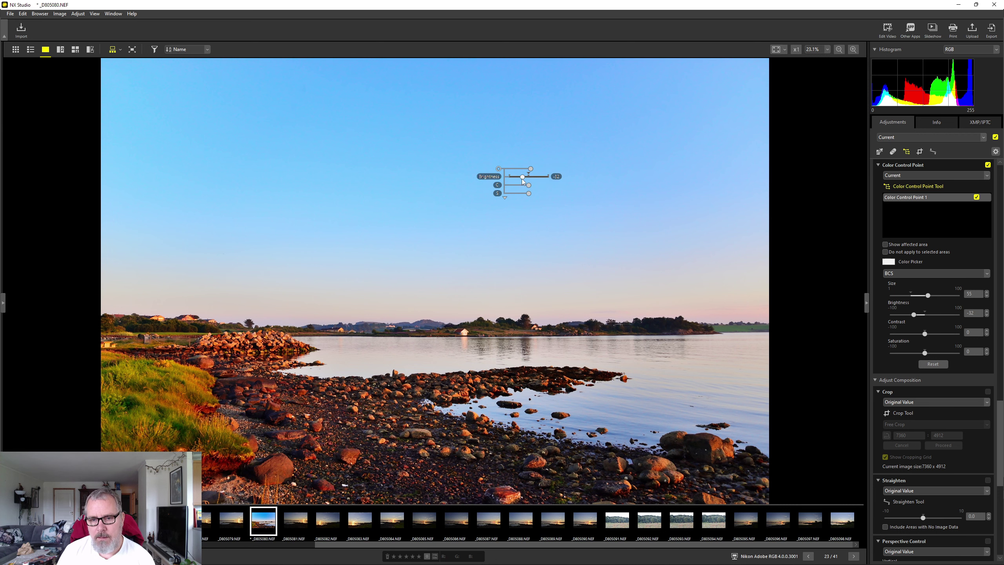
left_click_drag(522, 177, 518, 177)
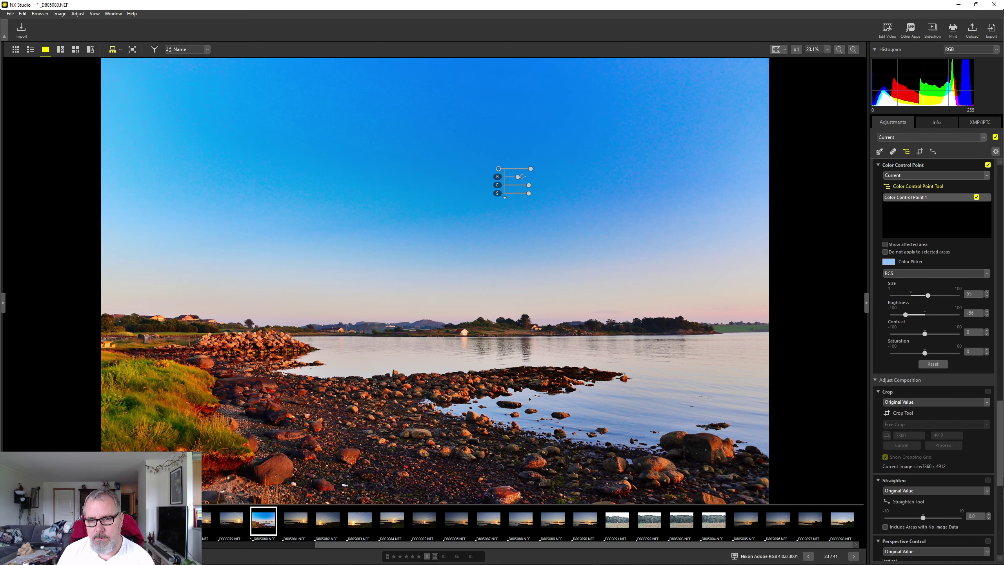
left_click_drag(518, 177, 527, 179)
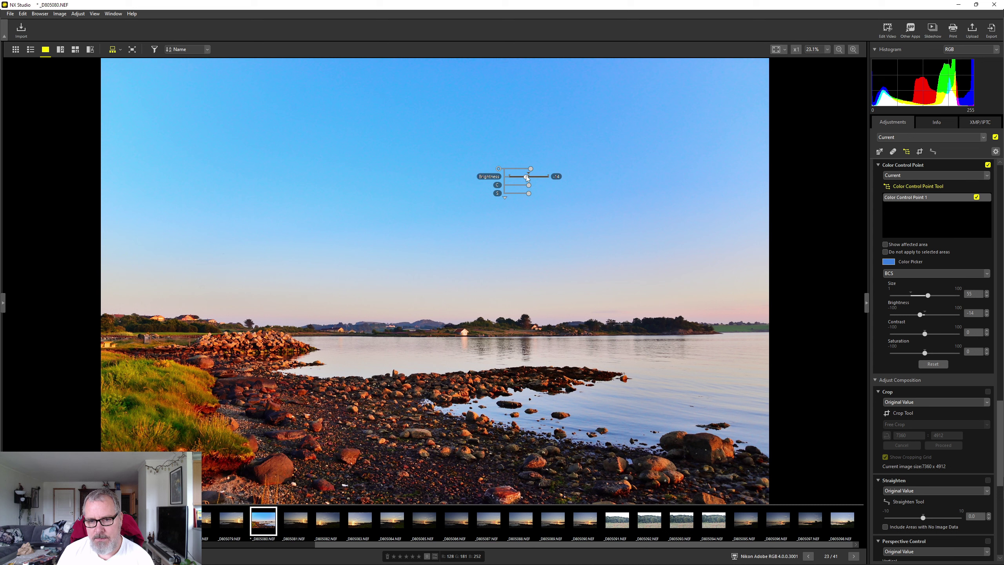
Step: Add a second control point near the right horizon with size 37 and brightness -16
left_click(705, 266)
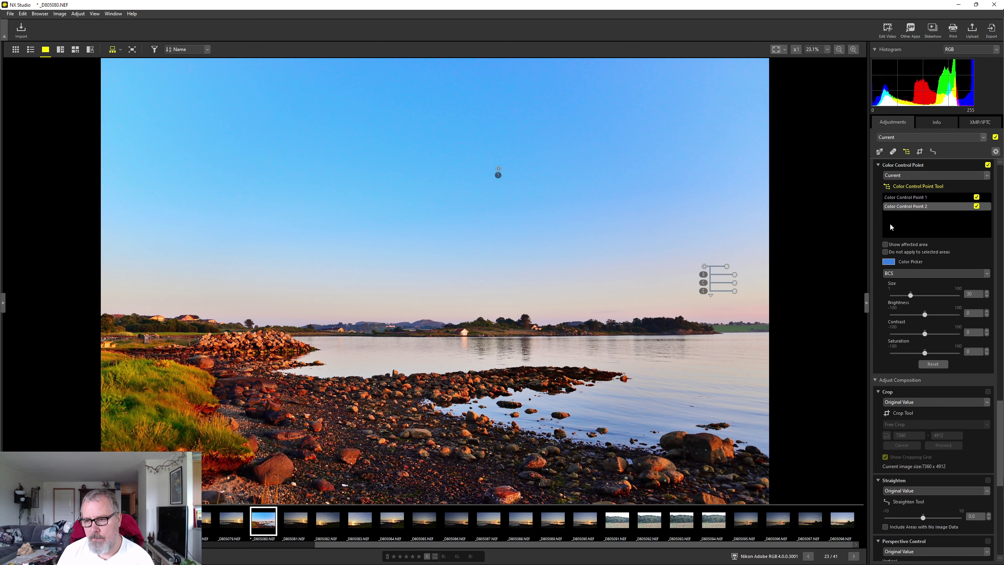
left_click(886, 244)
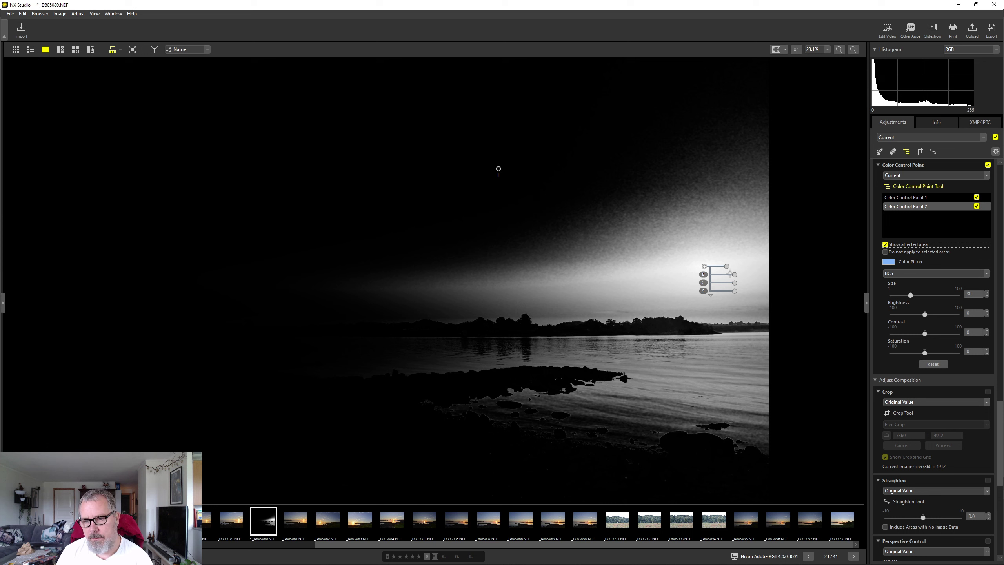
mouse_move(729, 271)
left_click_drag(730, 271, 733, 270)
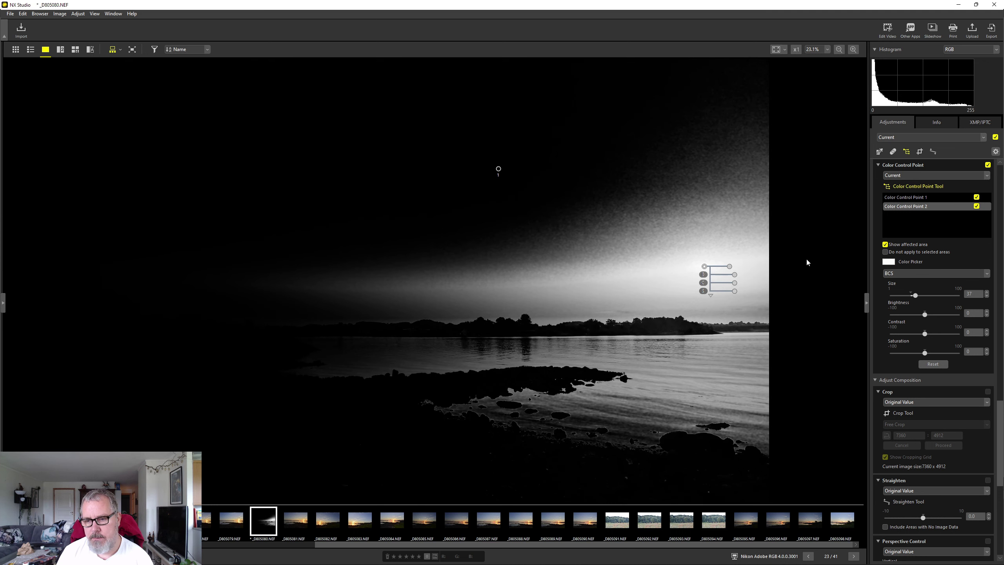
left_click(885, 245)
mouse_move(735, 278)
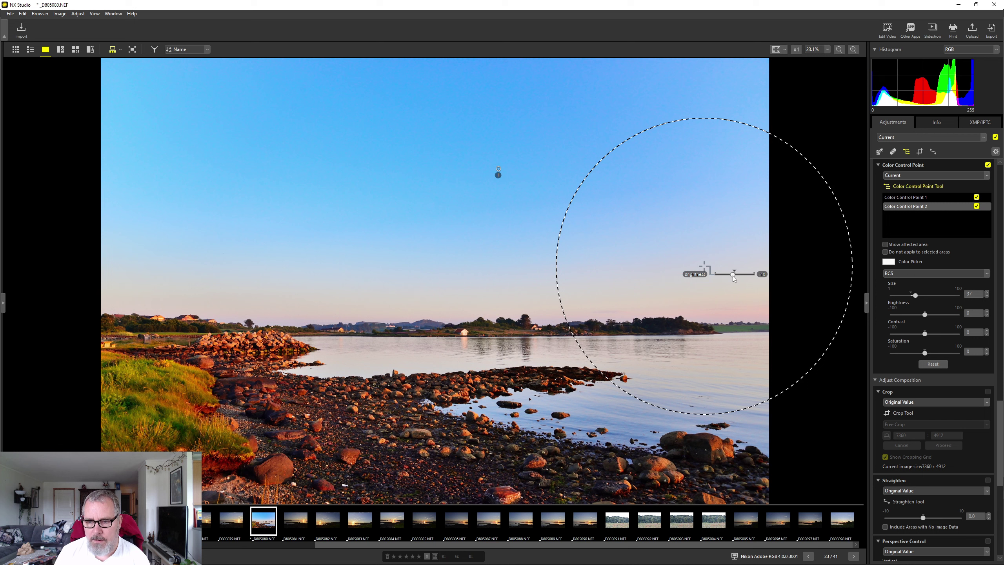
left_click_drag(733, 277, 732, 277)
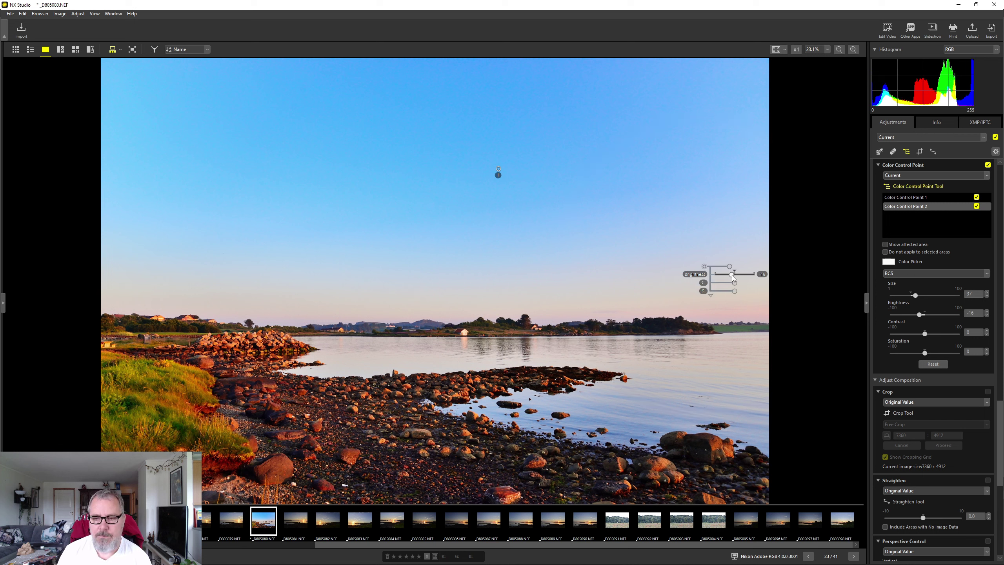
left_click_drag(732, 276, 731, 275)
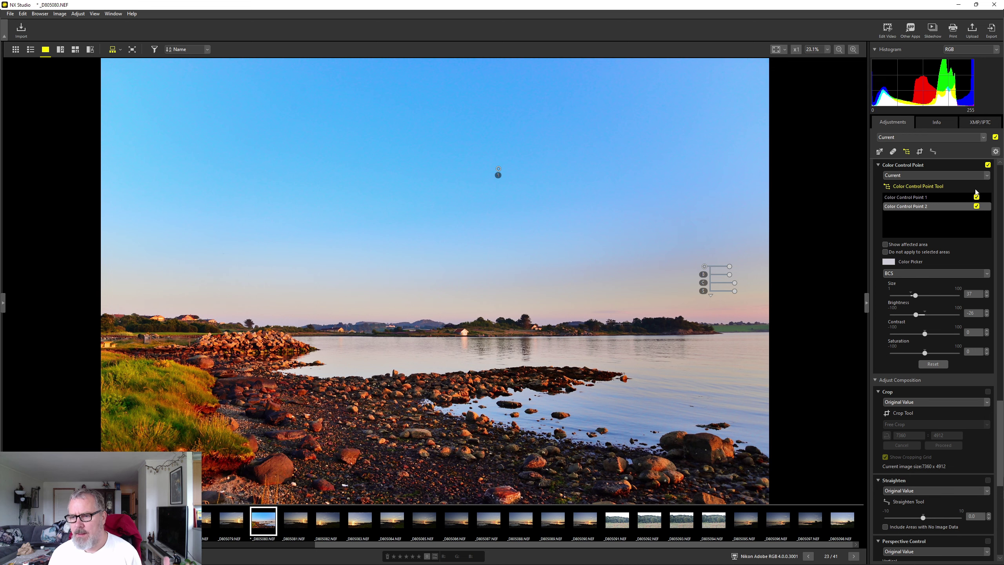
Step: Toggle the control points off to compare, then delete both points
left_click(988, 164)
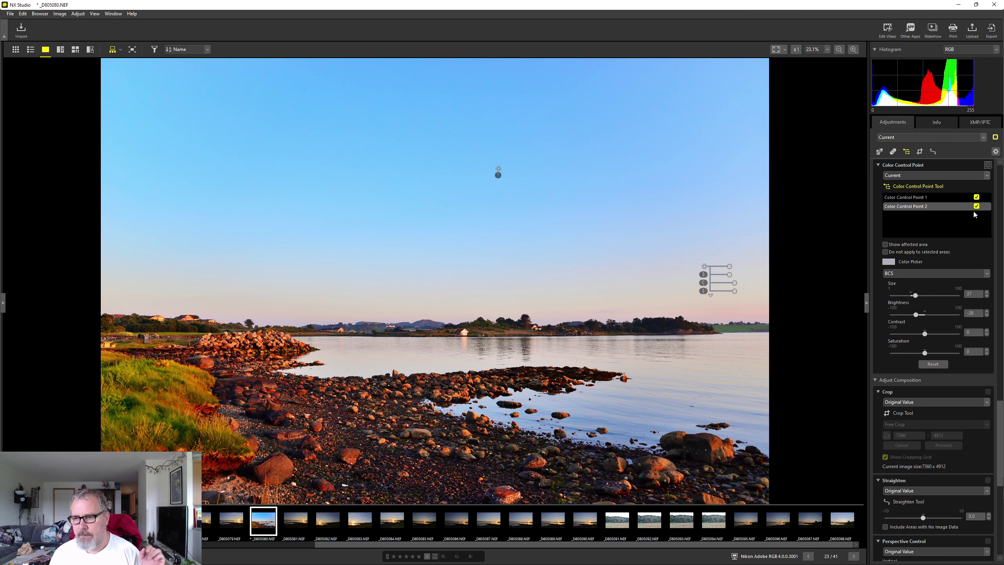
mouse_move(953, 210)
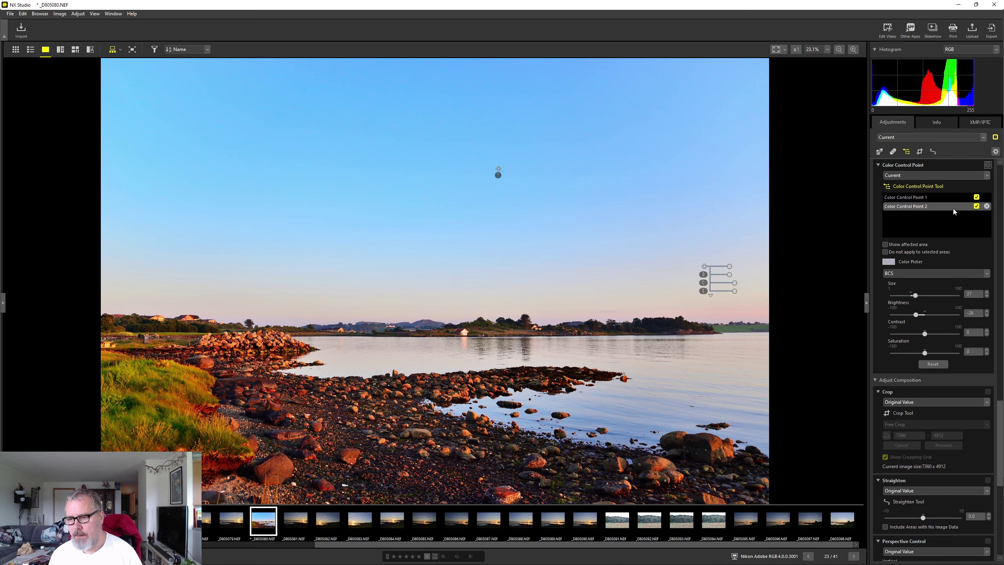
left_click(987, 206)
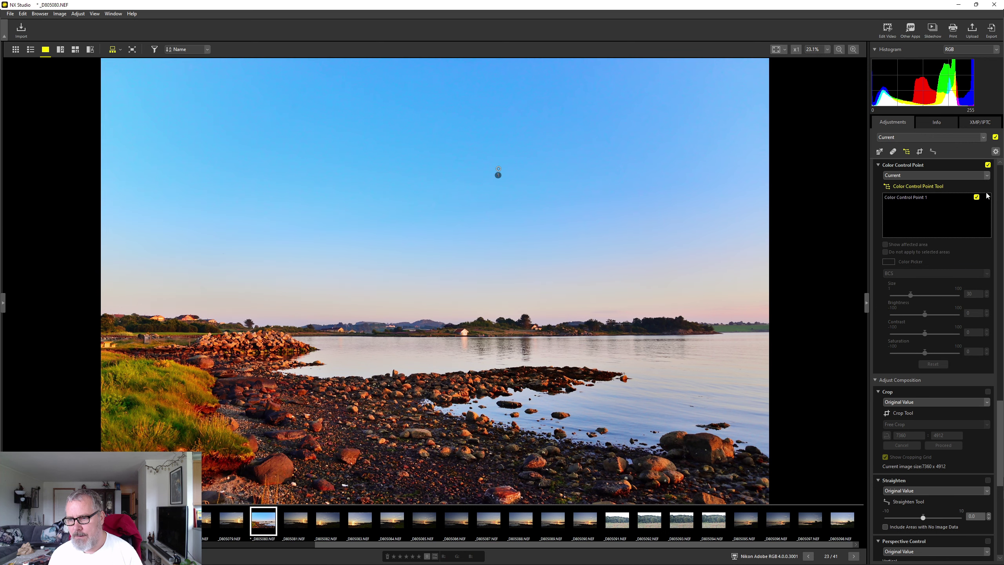
left_click(987, 197)
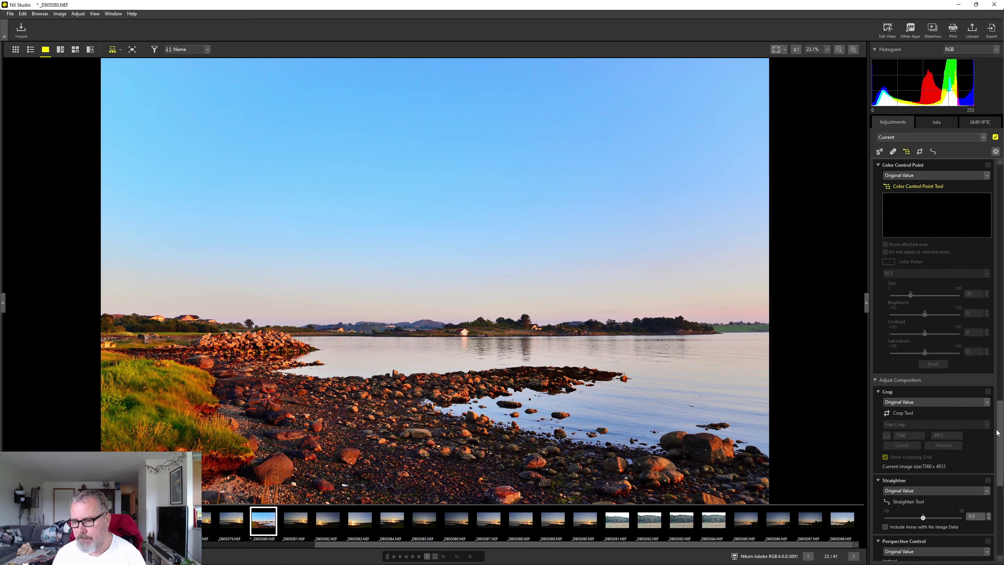
Step: Activate the Crop Tool in the Crop palette
scroll(999, 439, "down", 4)
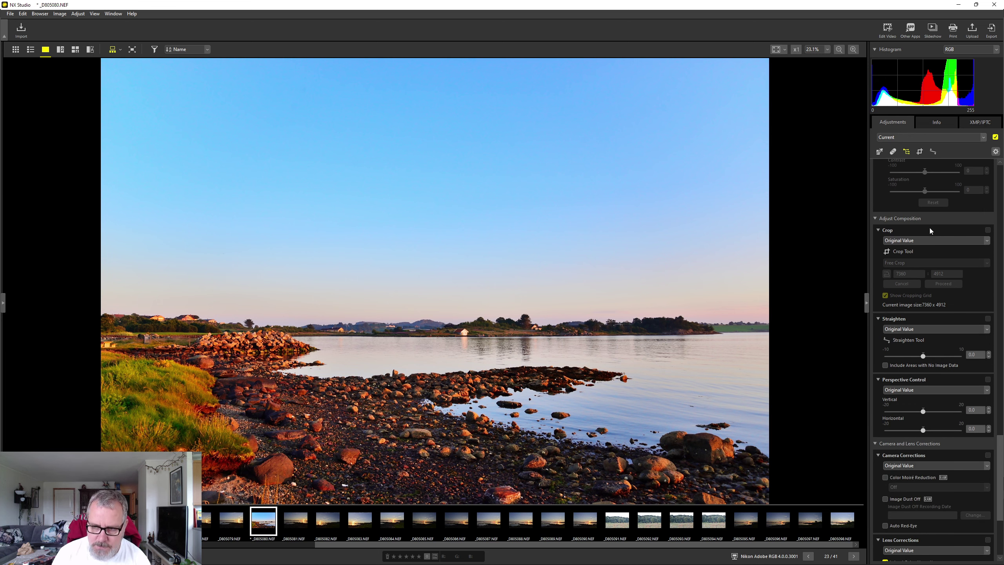
left_click(915, 242)
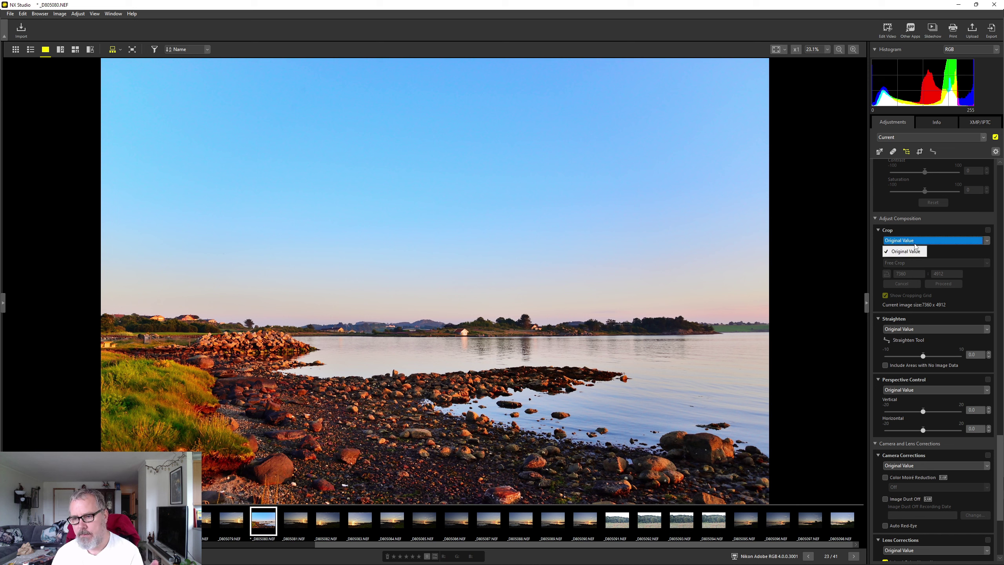
left_click(948, 231)
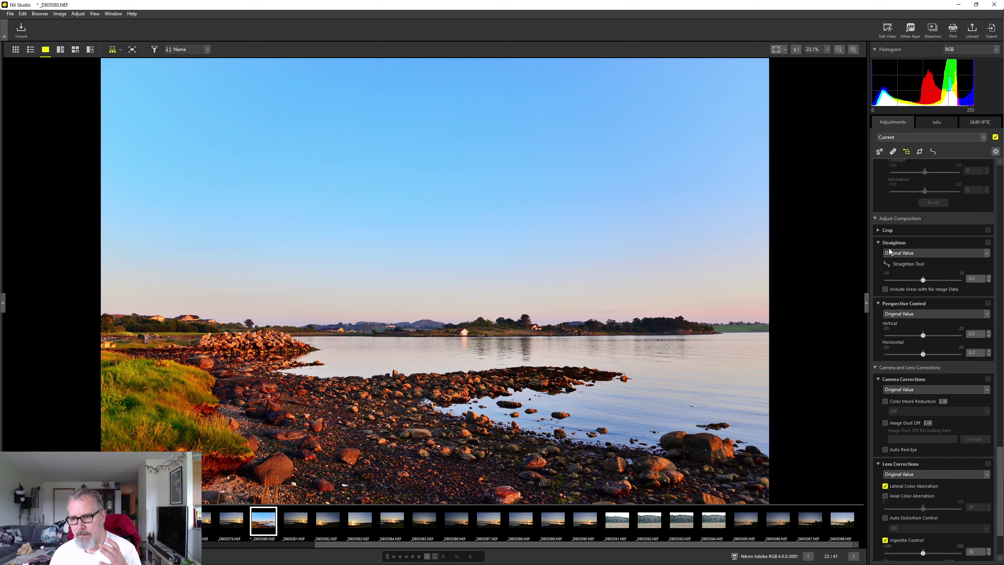
left_click(915, 230)
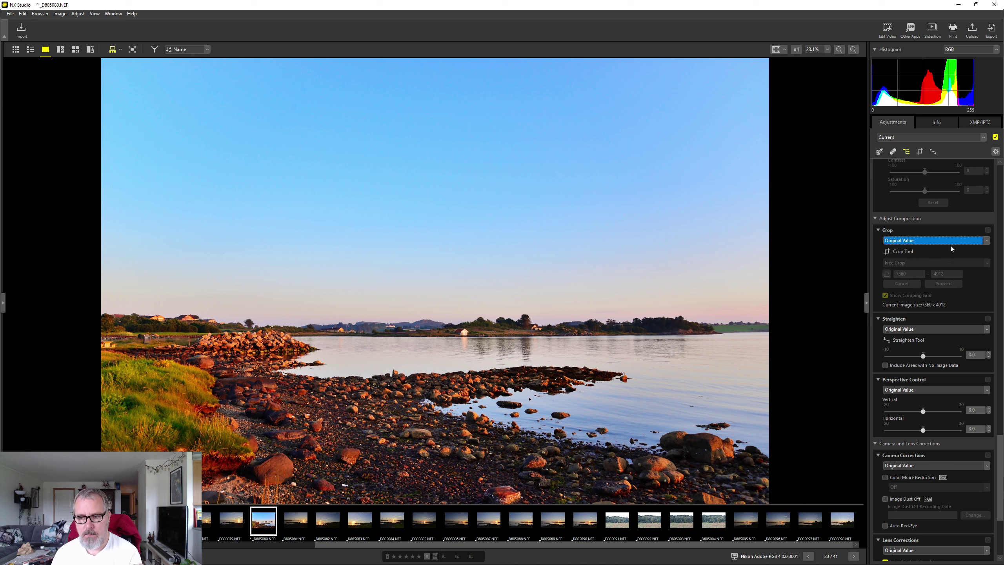
left_click(901, 253)
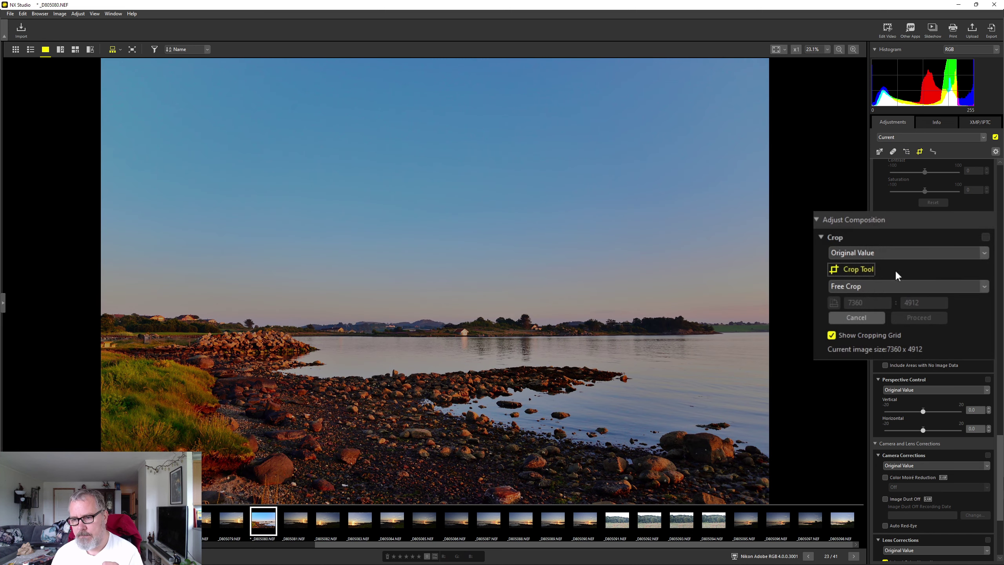
Step: Set the crop aspect ratio to 16:9, changing it from an initial 4:3
left_click(871, 285)
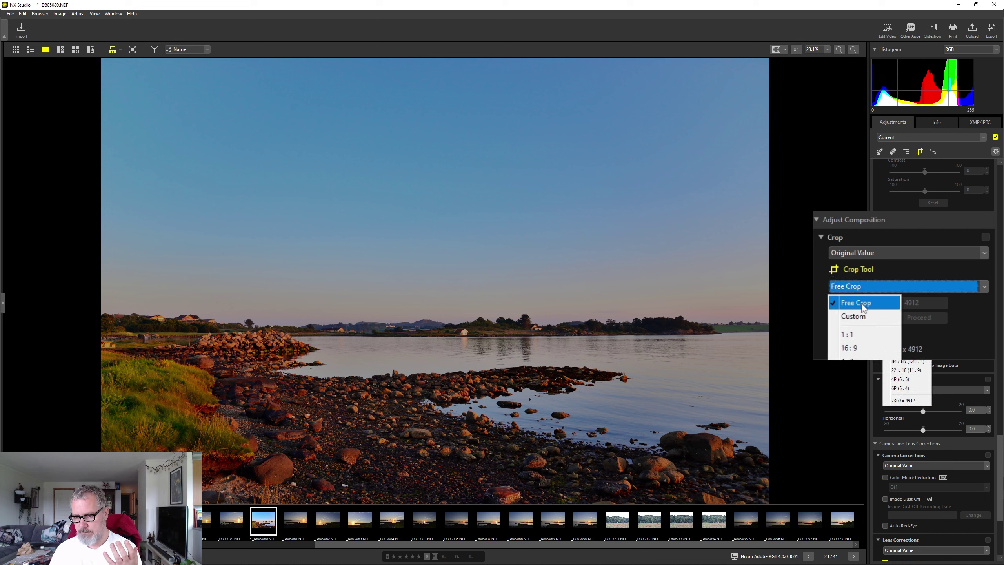
key("Return")
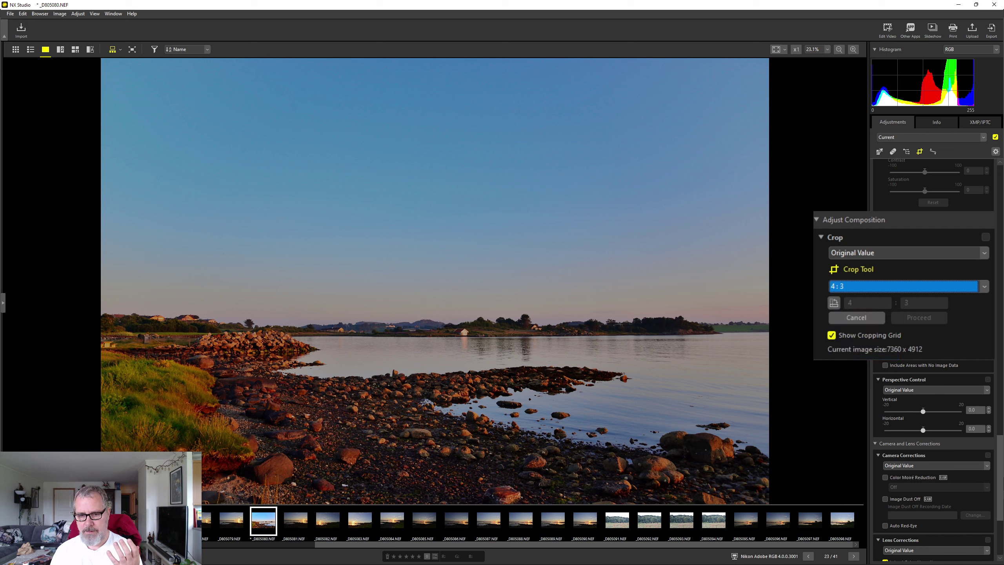
left_click(866, 284)
key("Up")
key("Up")
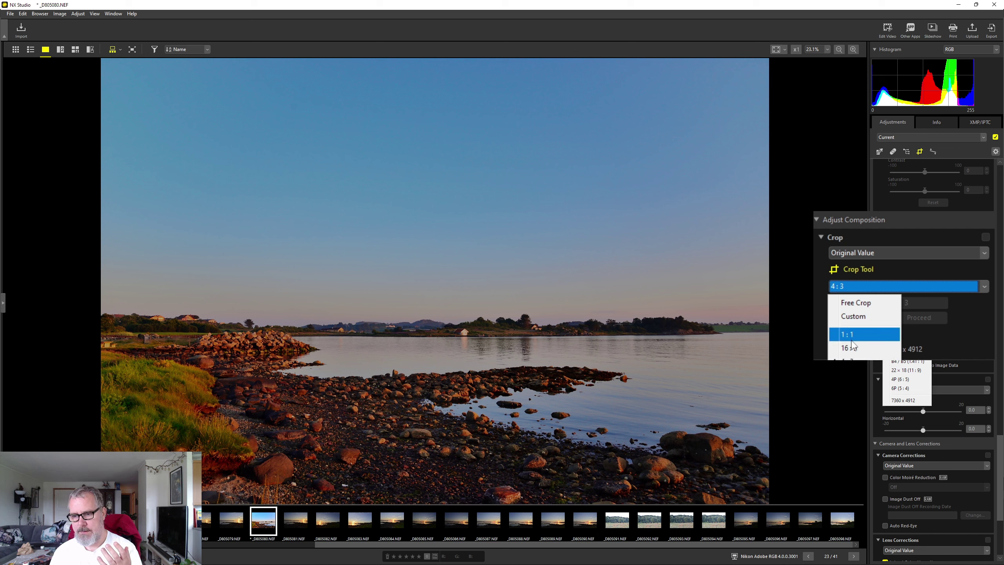
key("Down")
key("Return")
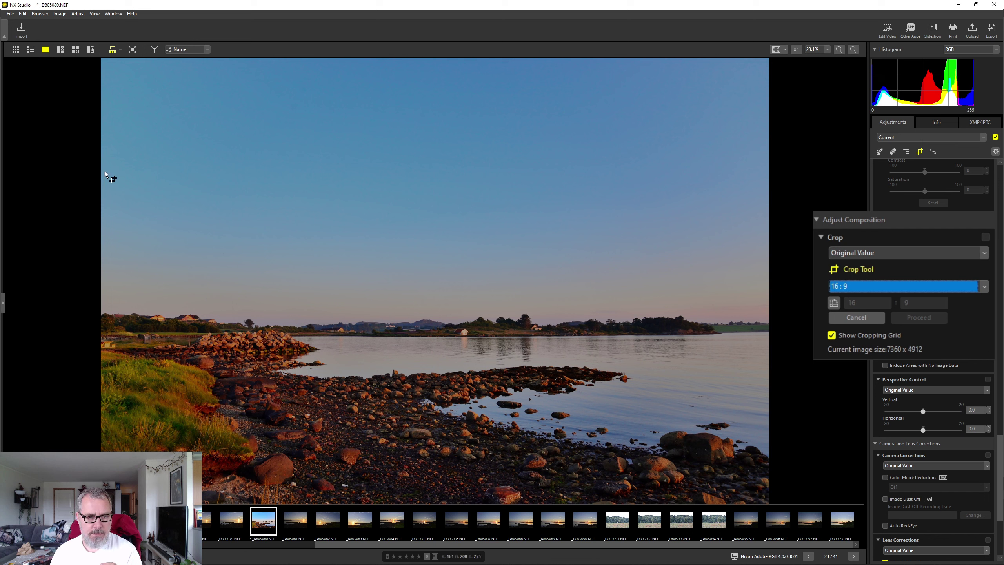
Step: Draw a 16:9 crop frame trimming the top of the sky, extend it to the right edge, and apply it
left_click_drag(104, 171, 755, 519)
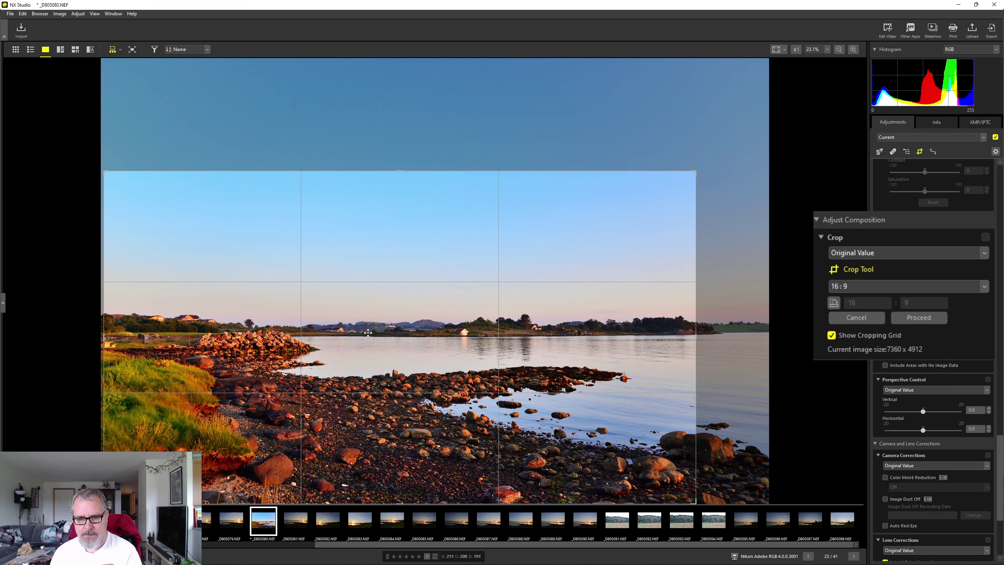
left_click_drag(381, 343, 378, 309)
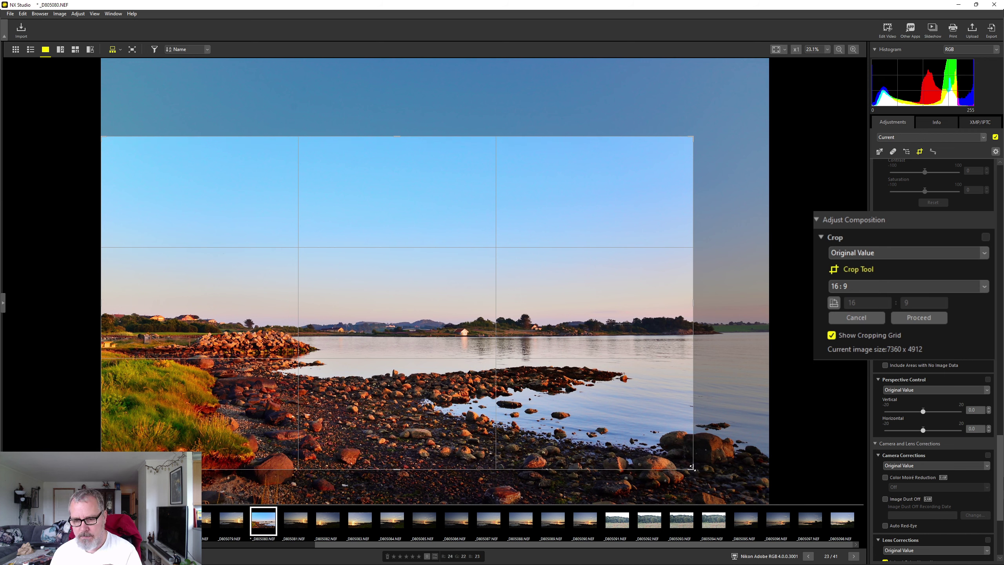
left_click_drag(692, 468, 755, 503)
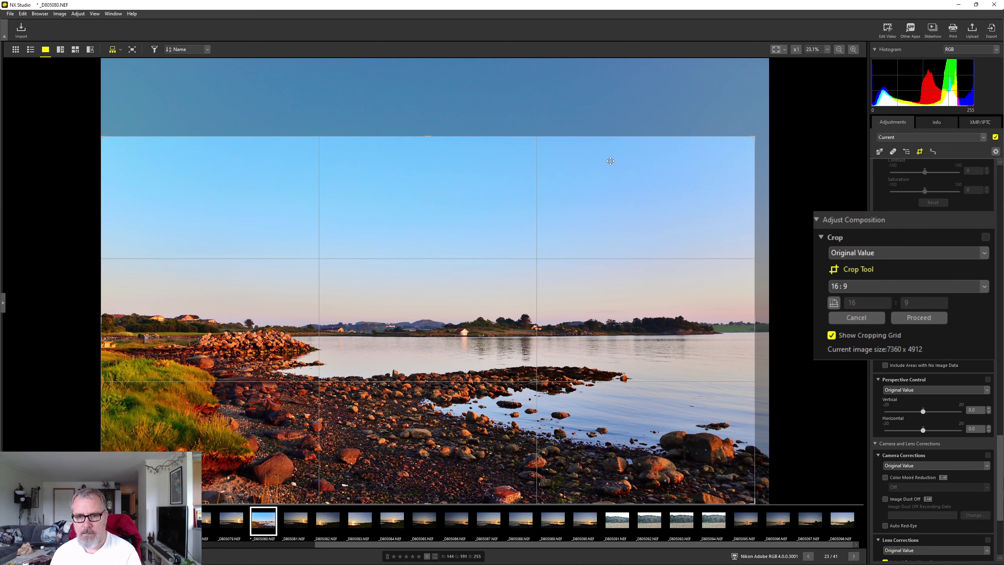
left_click_drag(625, 170, 633, 157)
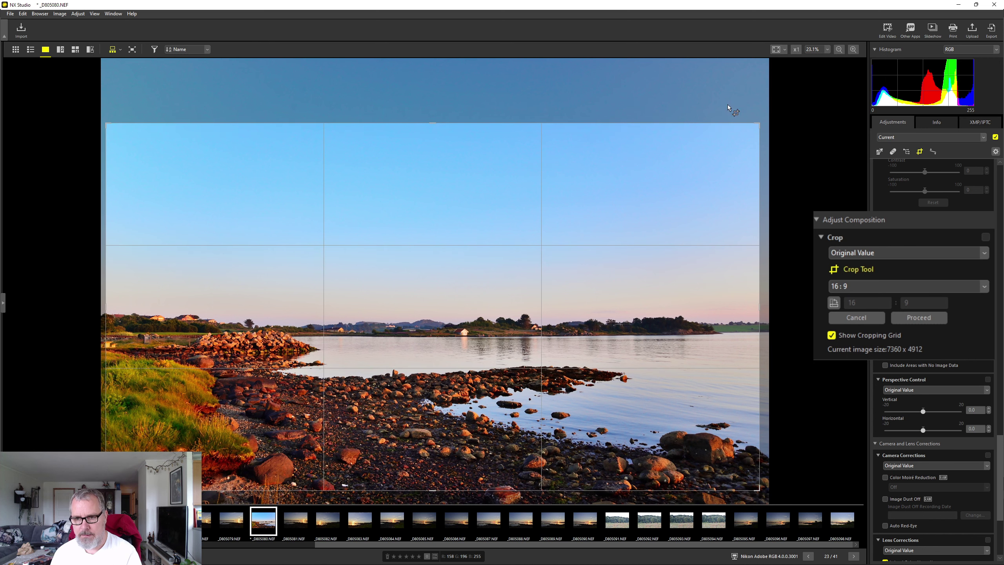
left_click_drag(760, 124, 790, 114)
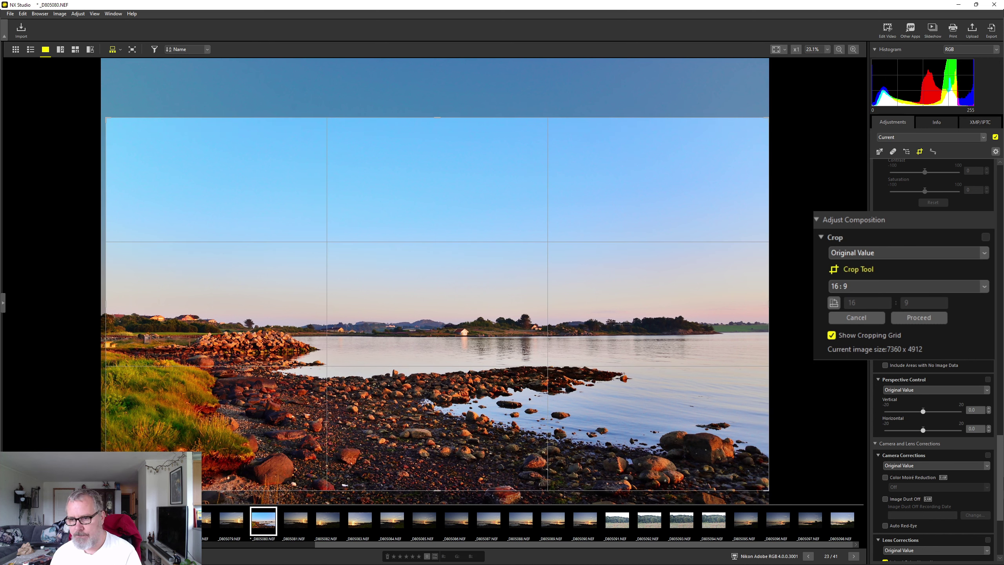
left_click(927, 318)
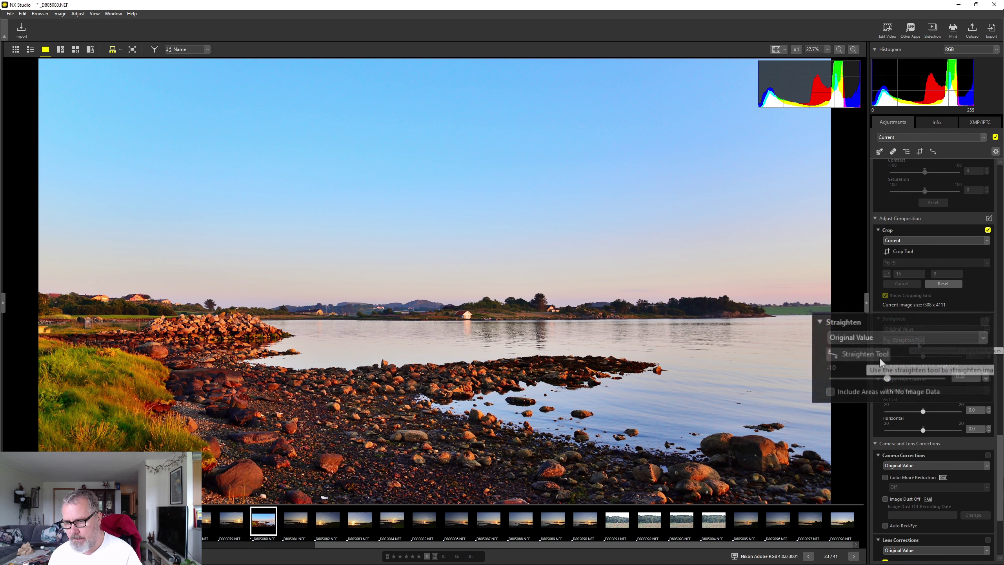
Step: Level the horizon with the Straighten Tool and set the straighten angle to about 0.5°
left_click(880, 355)
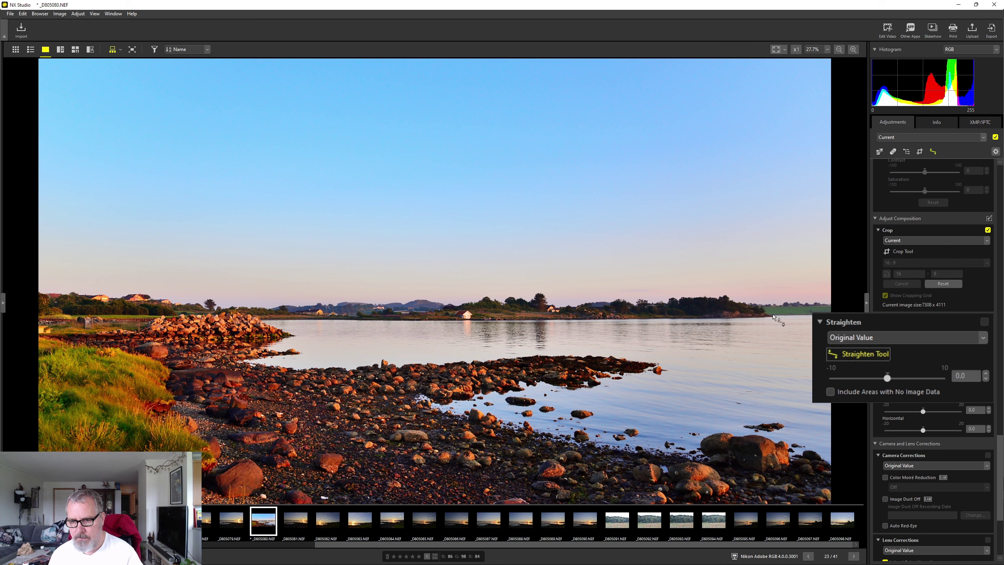
left_click_drag(773, 317, 850, 314)
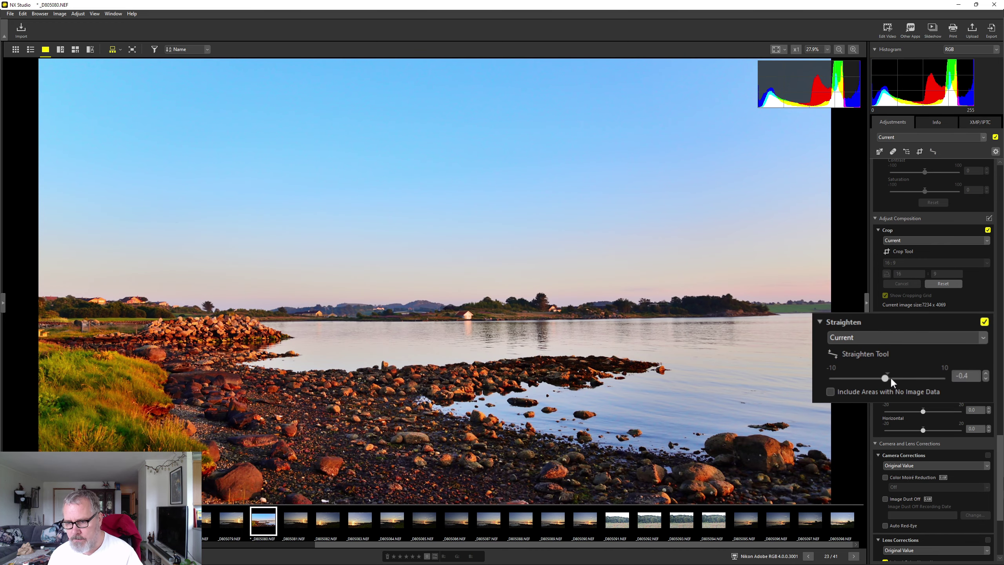
left_click(885, 379)
left_click_drag(885, 379, 894, 381)
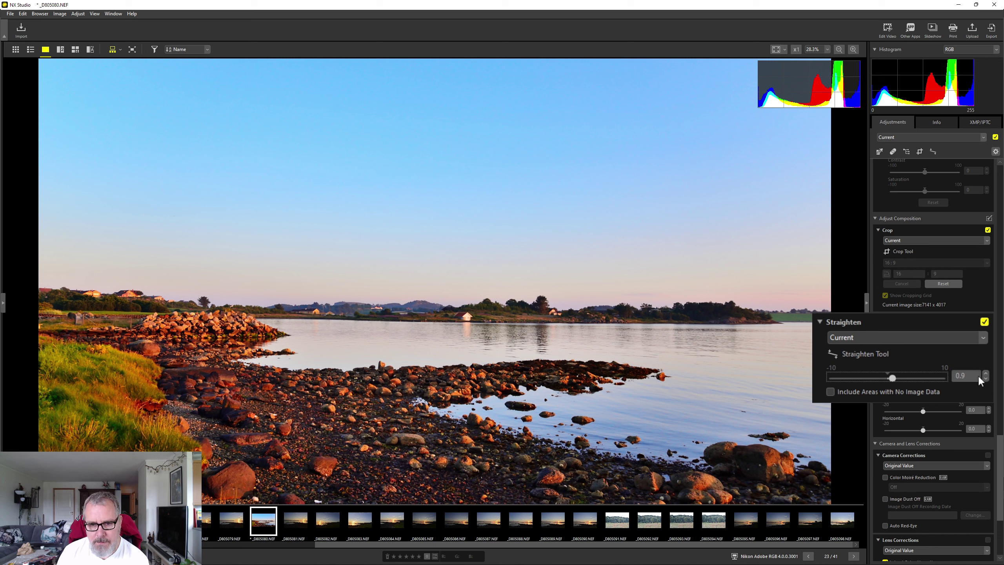
Step: Enable Axial Color Aberration and Auto Distortion Control under Lens Corrections
left_click(886, 221)
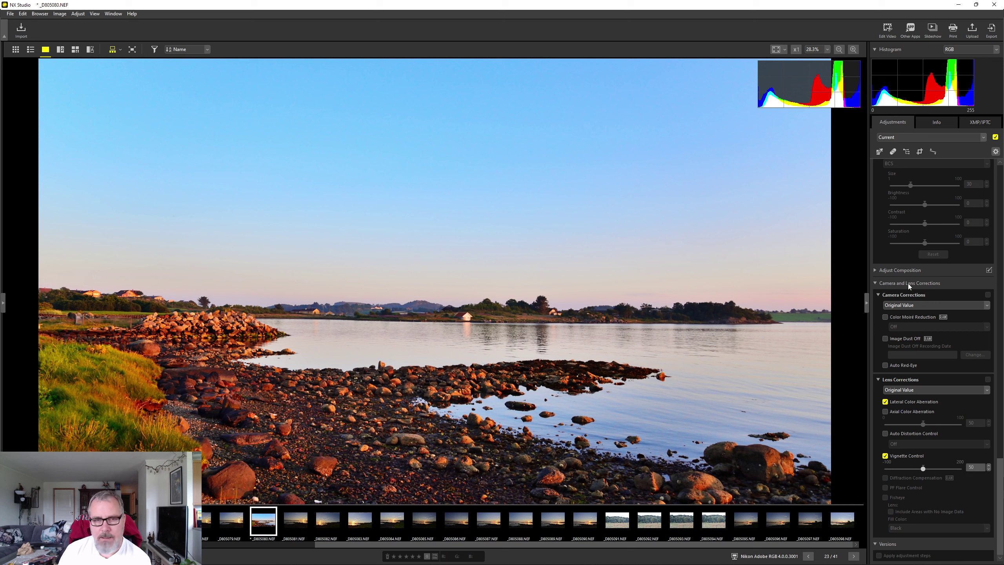
left_click(906, 305)
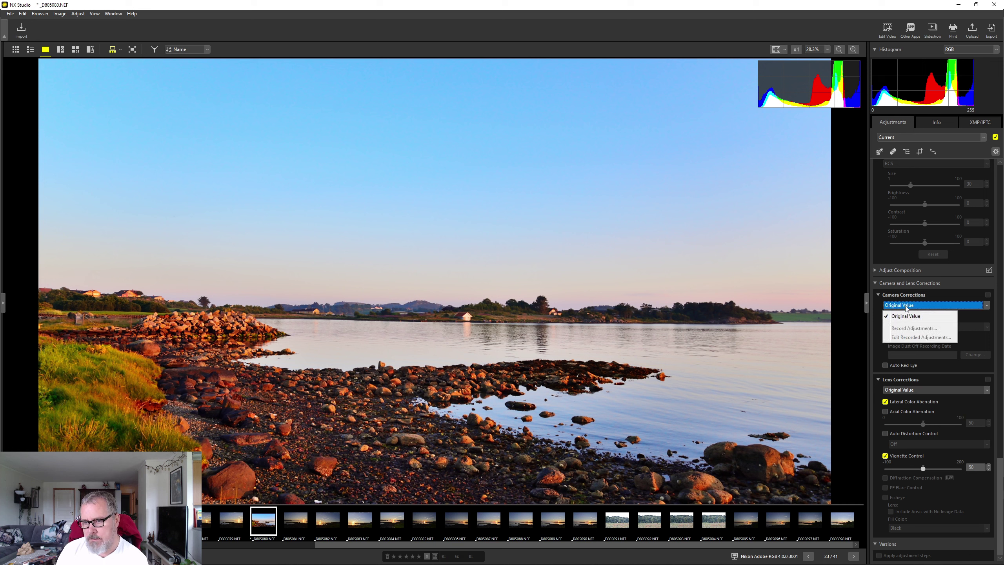
left_click(955, 294)
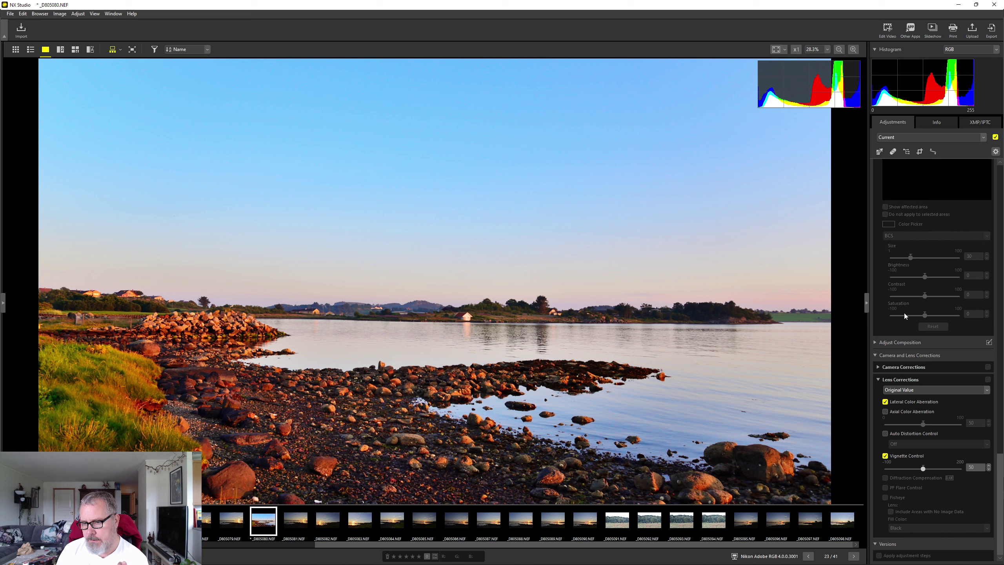
left_click(886, 412)
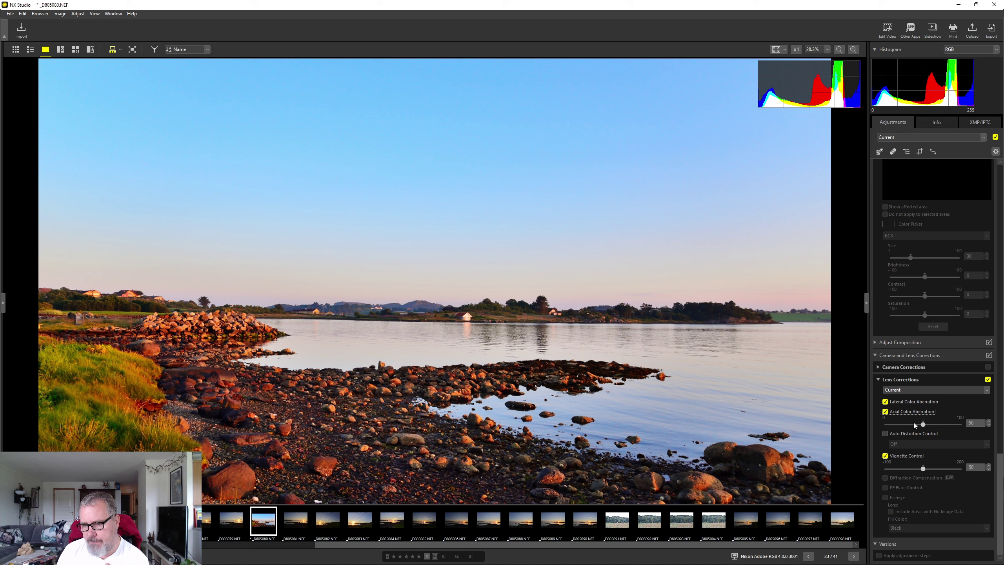
left_click(884, 433)
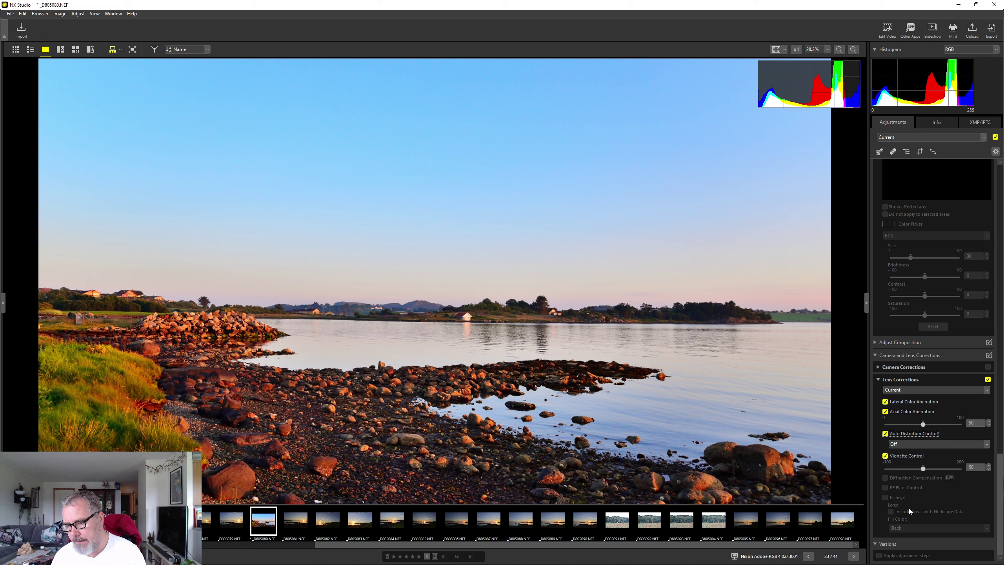
Step: In Adjust Brightness and Color, set Shadow Protection to 48 and Contrast to 16
scroll(933, 360, "up", 15)
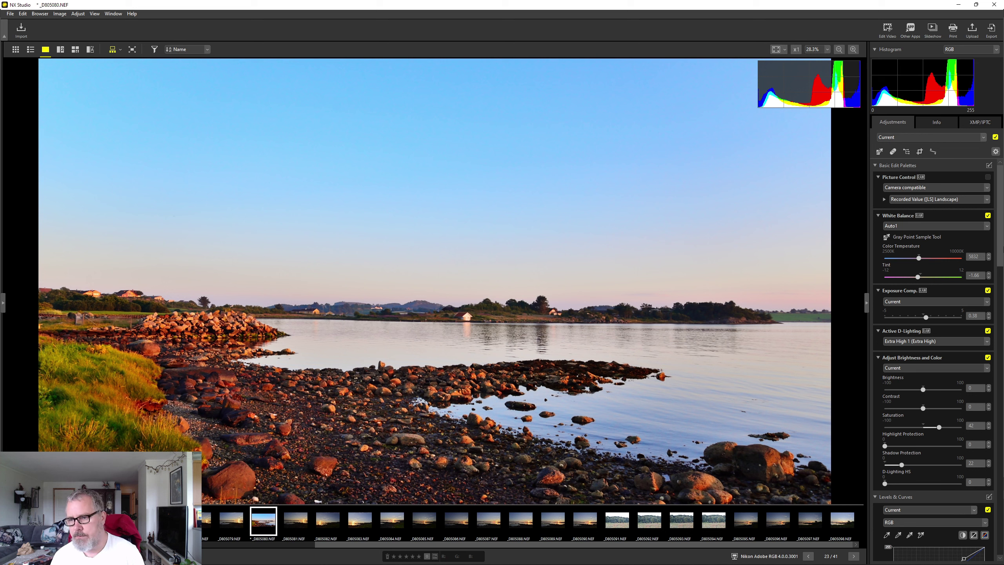
scroll(1001, 206, "down", 1)
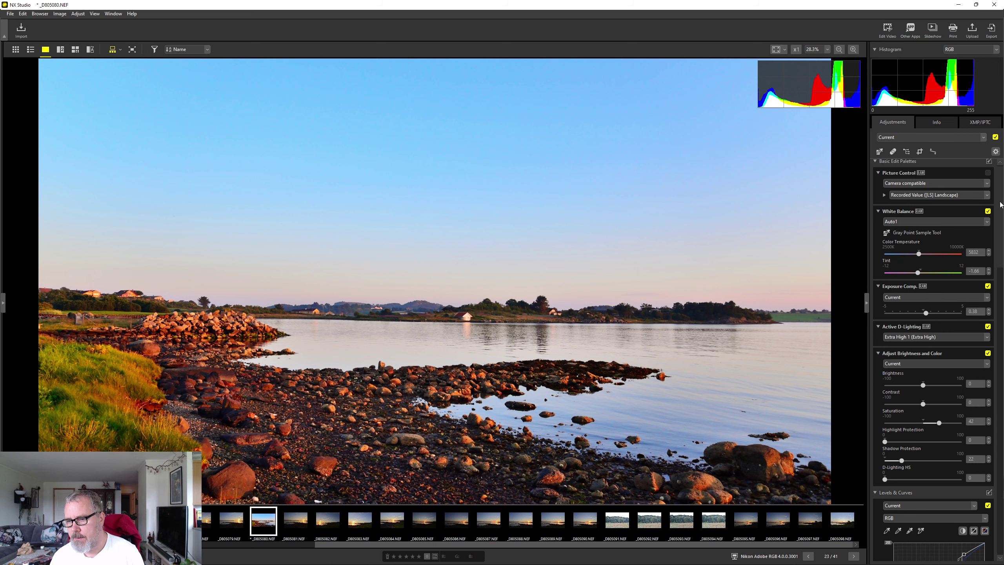
scroll(1001, 206, "down", 5)
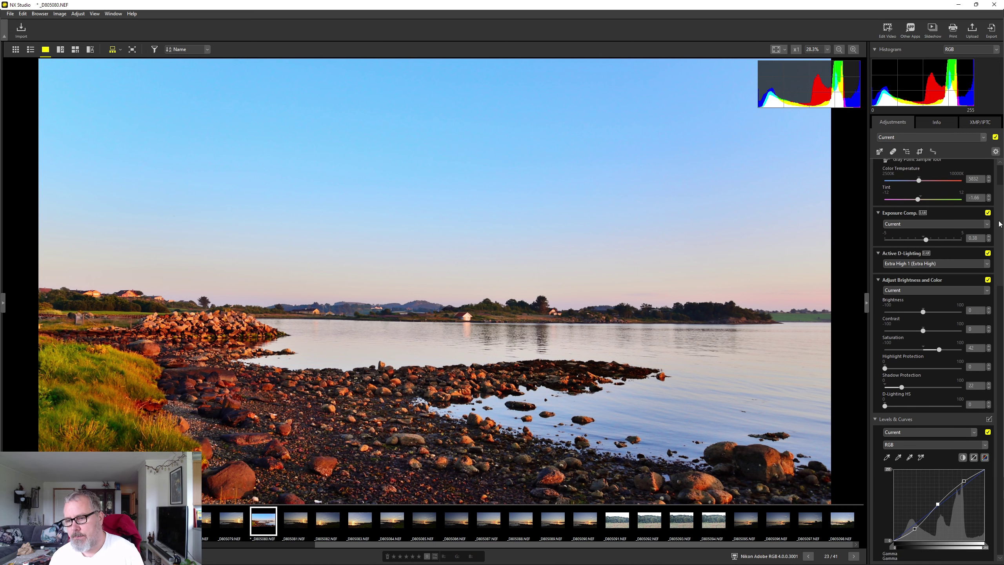
scroll(999, 227, "down", 3)
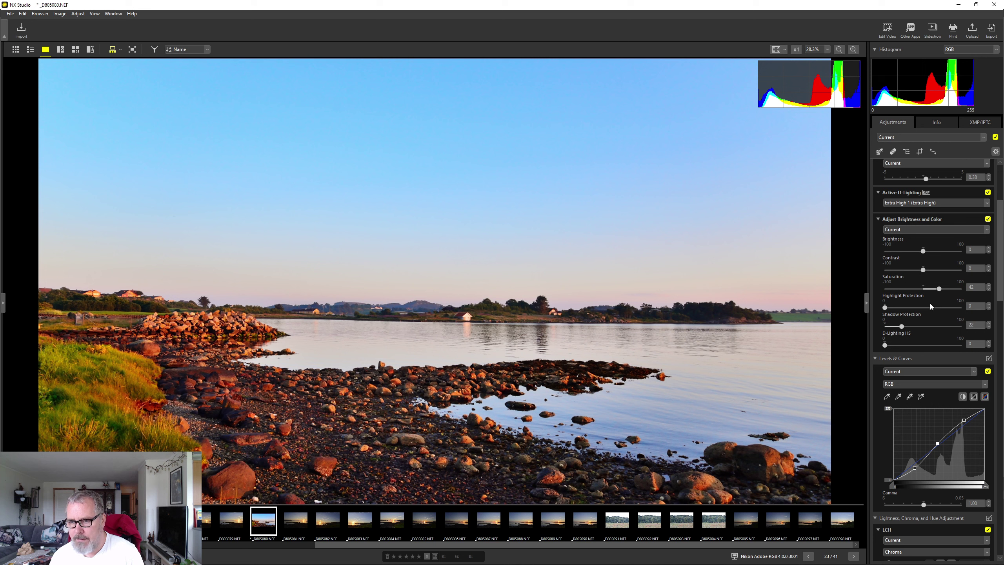
left_click_drag(903, 329, 909, 327)
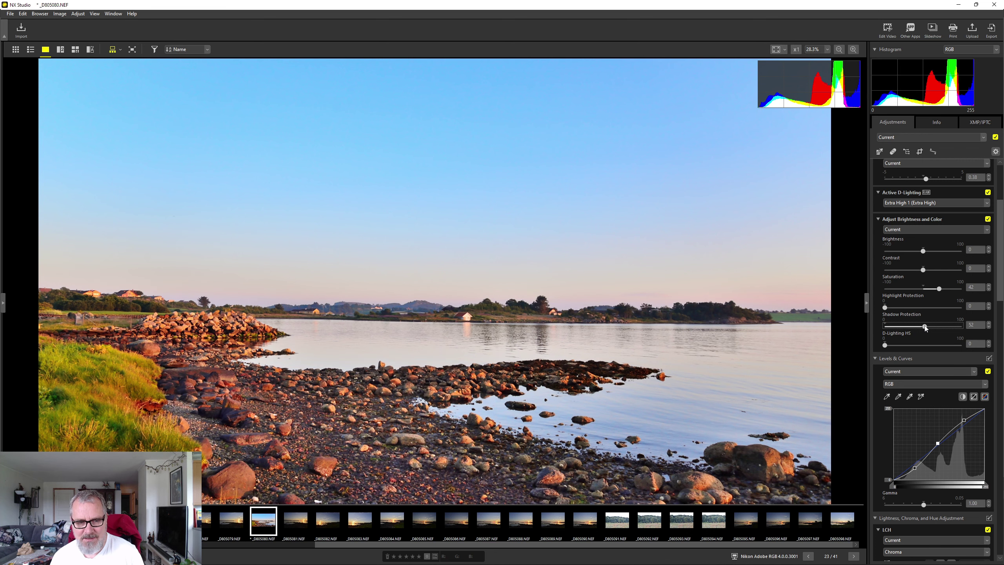
left_click_drag(925, 328, 922, 327)
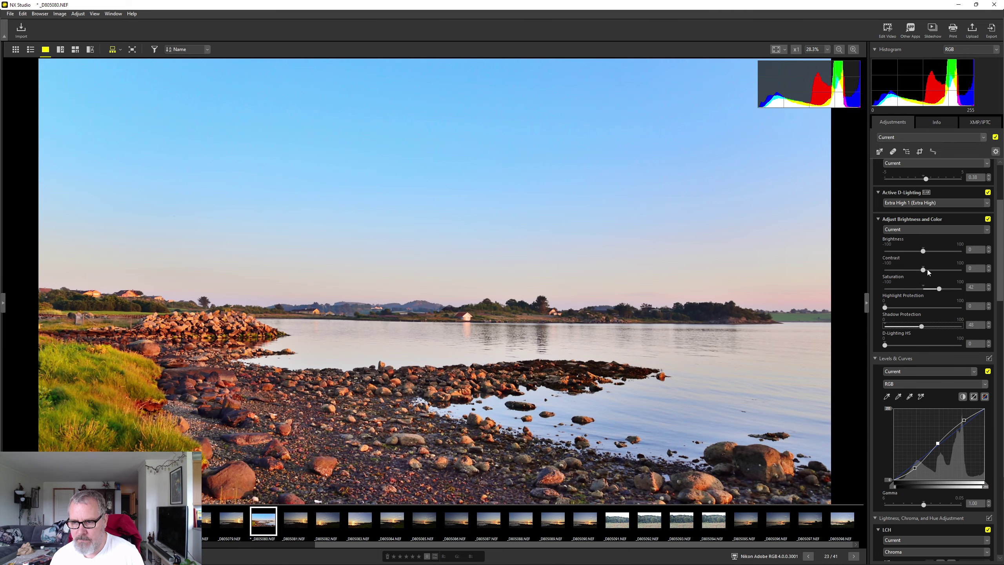
left_click_drag(927, 270, 930, 270)
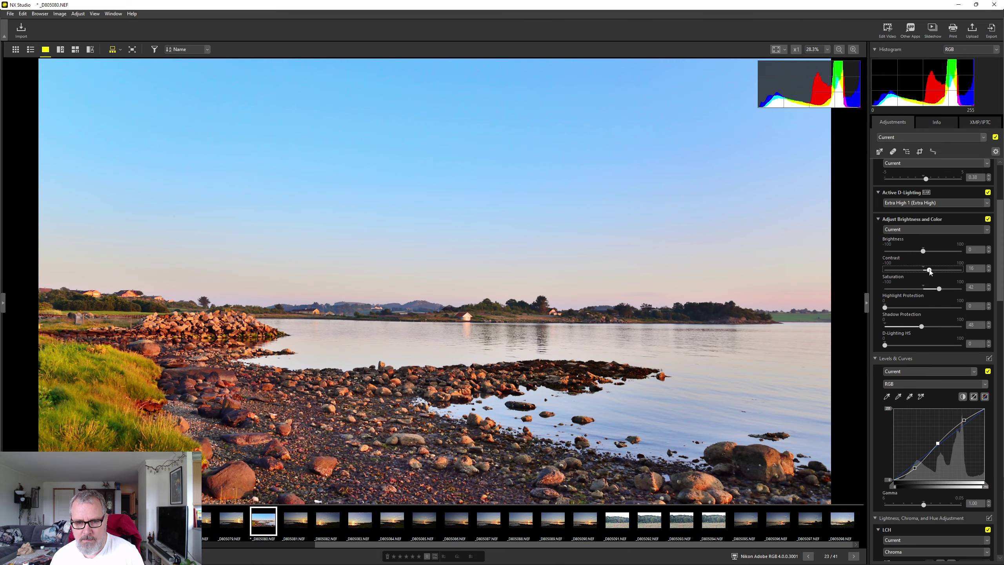